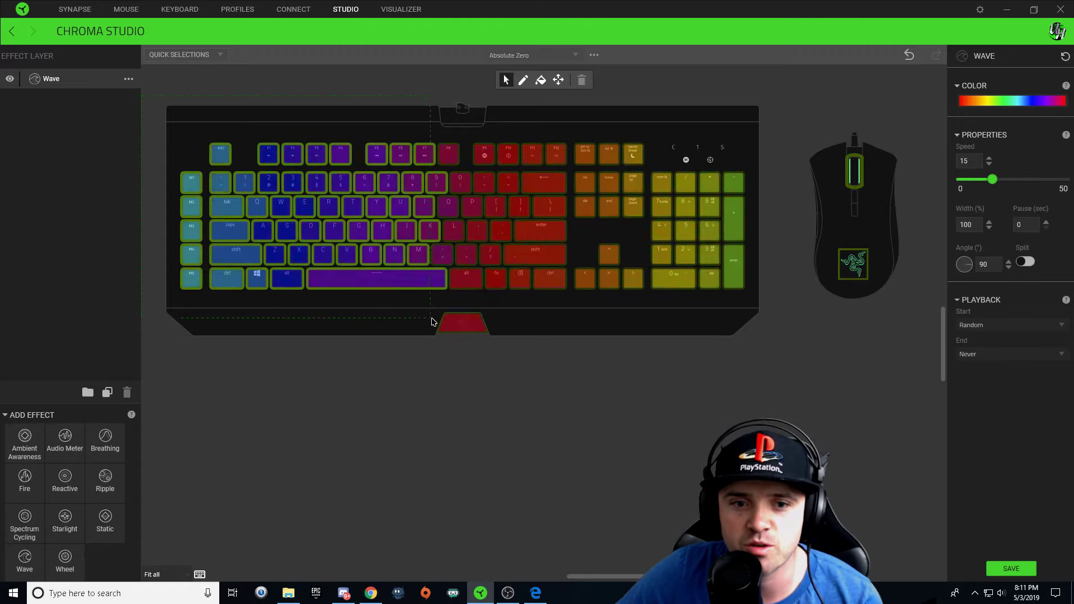
# Select all lights on the keyboard and mouse and clear the rainbow wave from them
pyautogui.moveTo(151, 98); pyautogui.dragTo(922, 419)
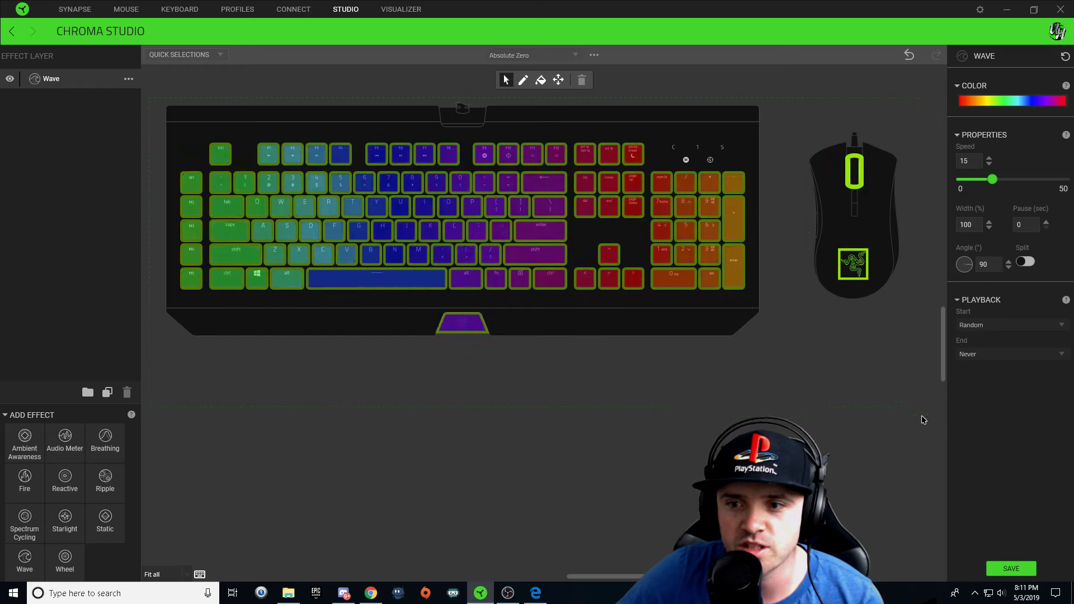
pyautogui.click(926, 413)
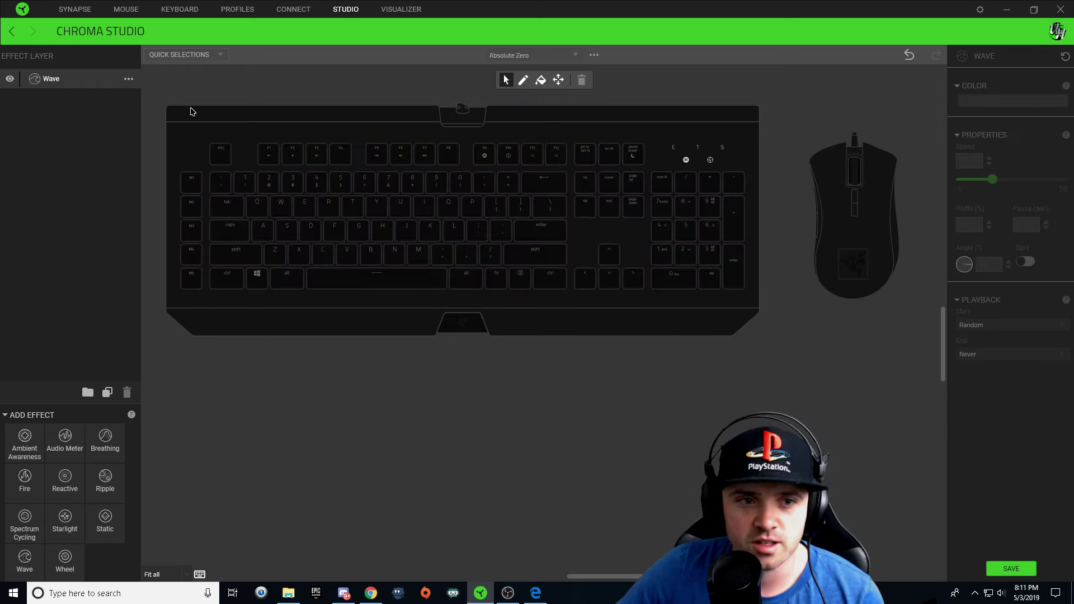
# Give the main block of keys, from the macro column to about F10, a wave gradient with a blue middle and cyan (00FFFF) ends
pyautogui.moveTo(168, 108); pyautogui.dragTo(575, 356)
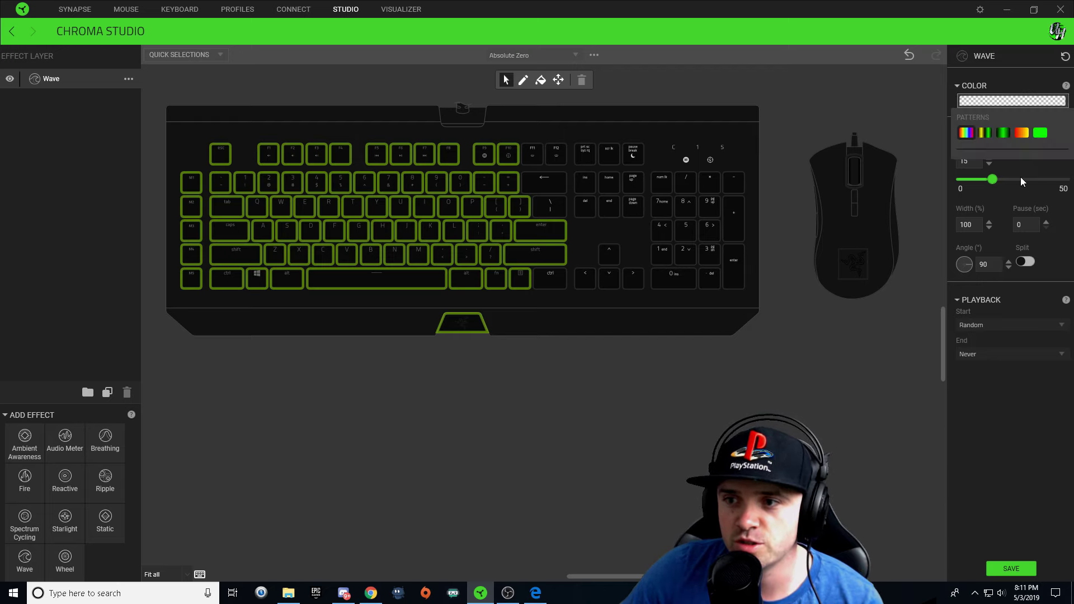
pyautogui.click(1004, 133)
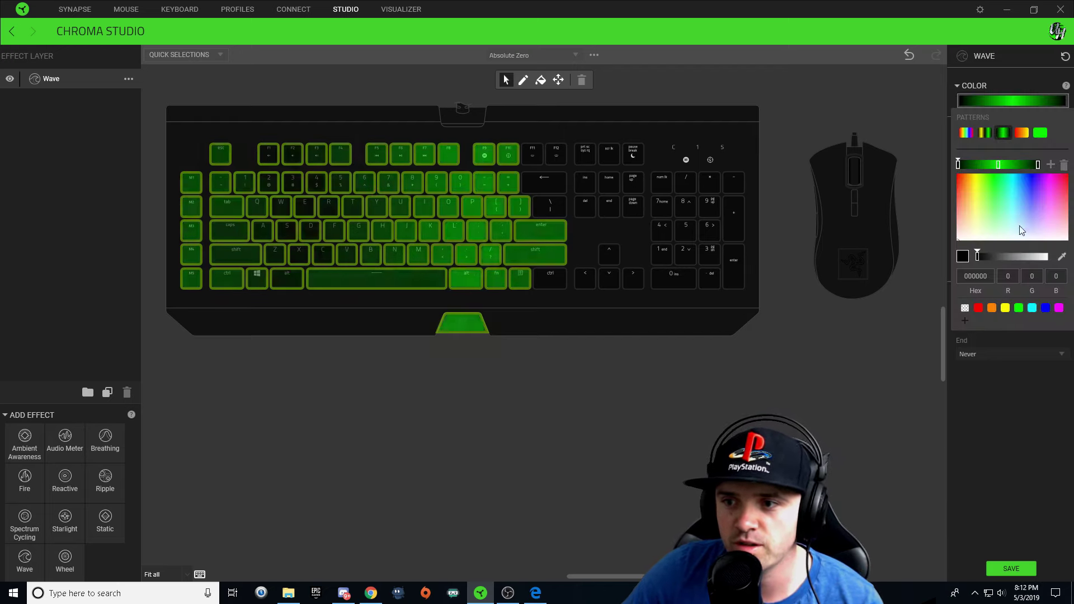
pyautogui.click(1045, 309)
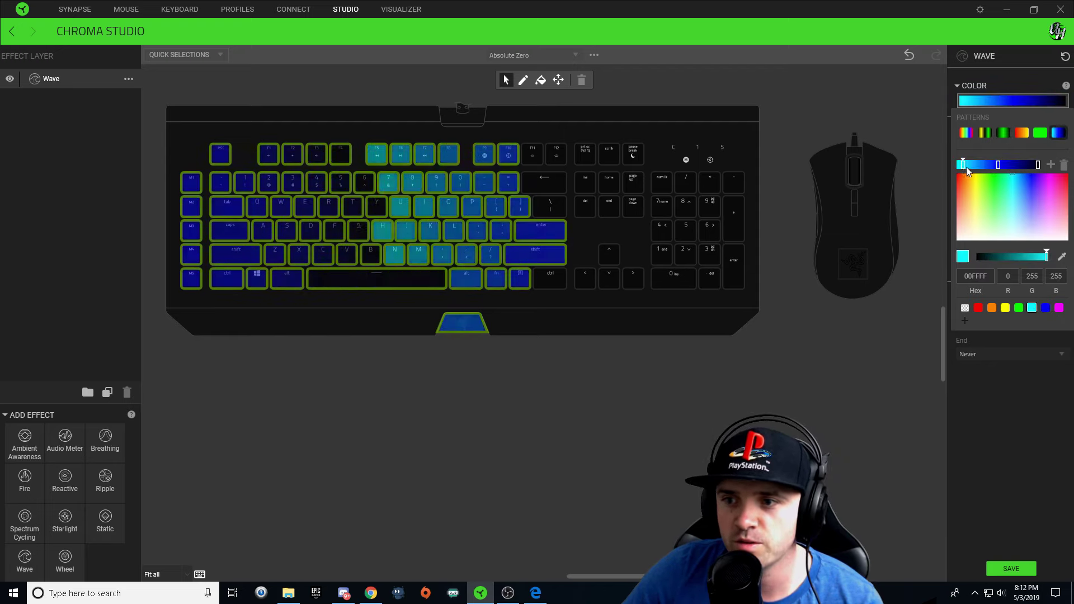
pyautogui.moveTo(963, 166); pyautogui.dragTo(982, 168)
pyautogui.click(1038, 165)
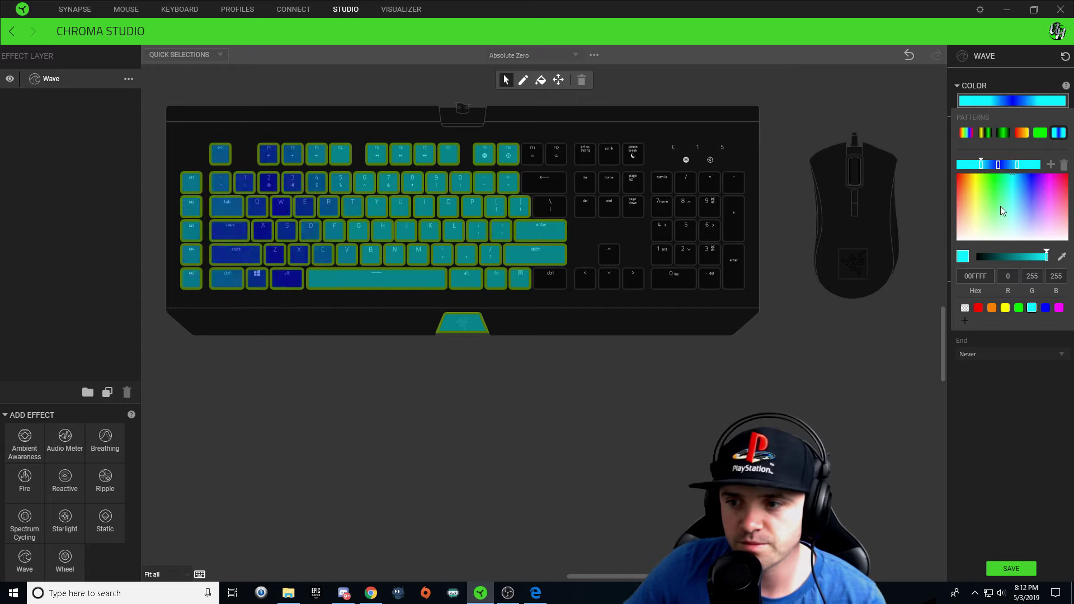
pyautogui.click(1026, 486)
# Set the wave angle of the selected main keys to 315° and save the effect
pyautogui.moveTo(909, 236); pyautogui.dragTo(904, 201)
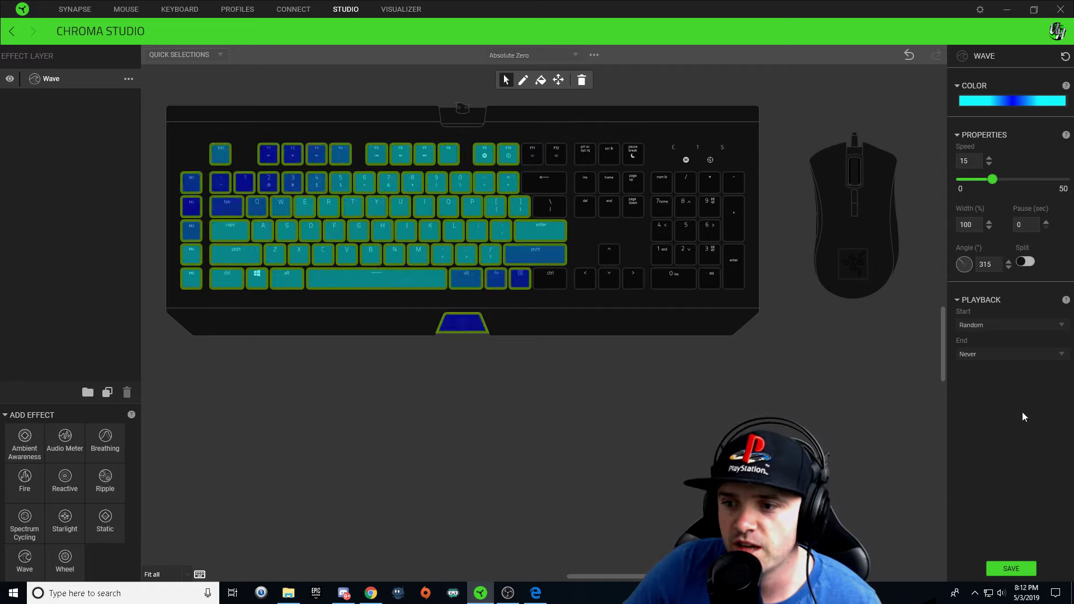
pyautogui.click(1014, 569)
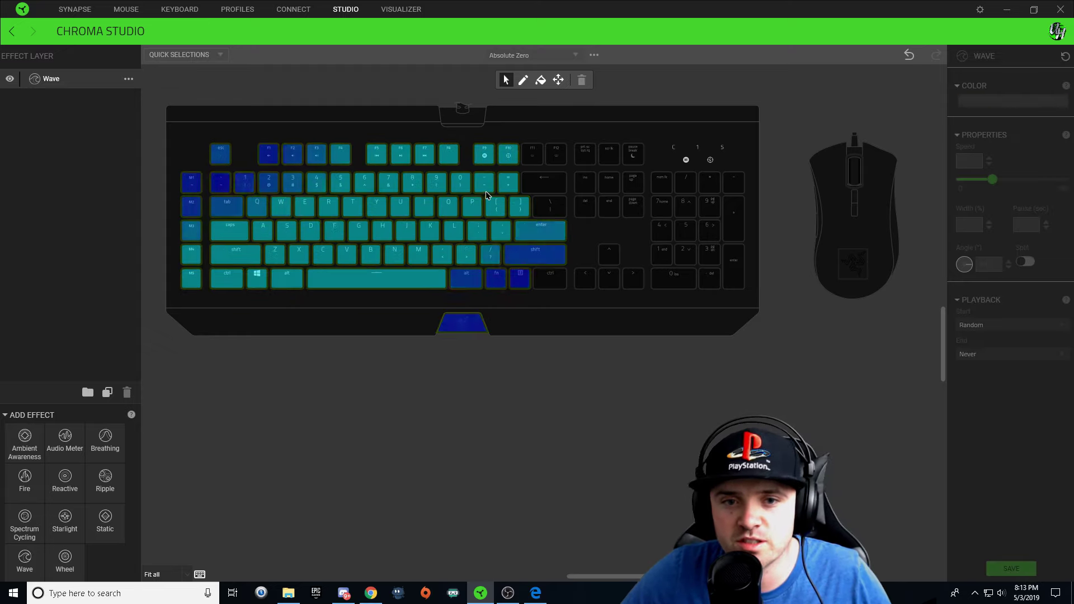
# Apply the cyan-blue wave to the remaining keys, numpad and mouse with speed 10 and angle 0°, and save
pyautogui.click(484, 184)
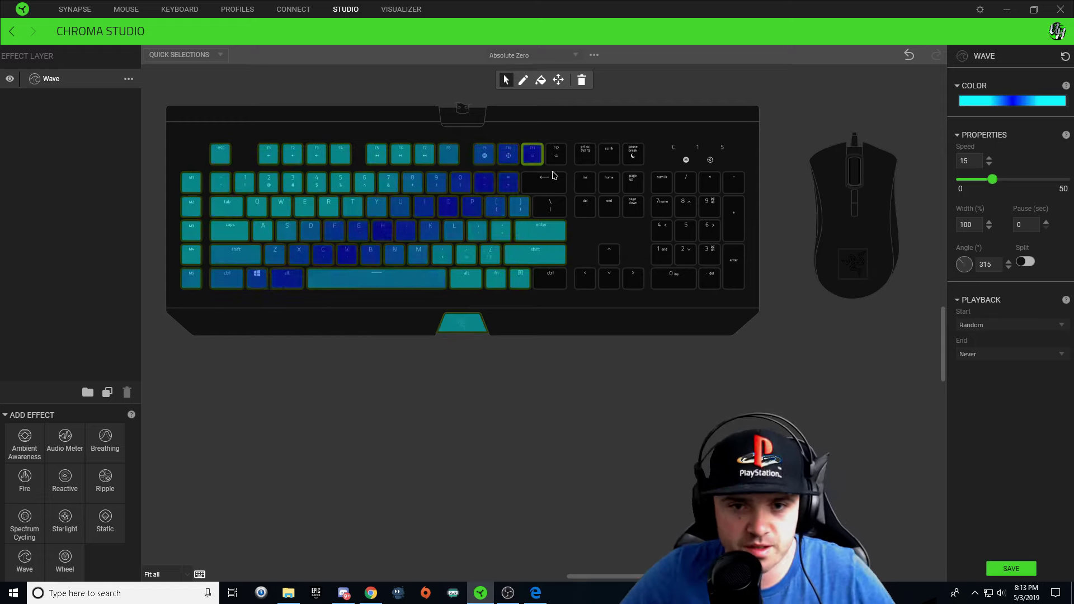
pyautogui.moveTo(561, 160); pyautogui.dragTo(626, 160)
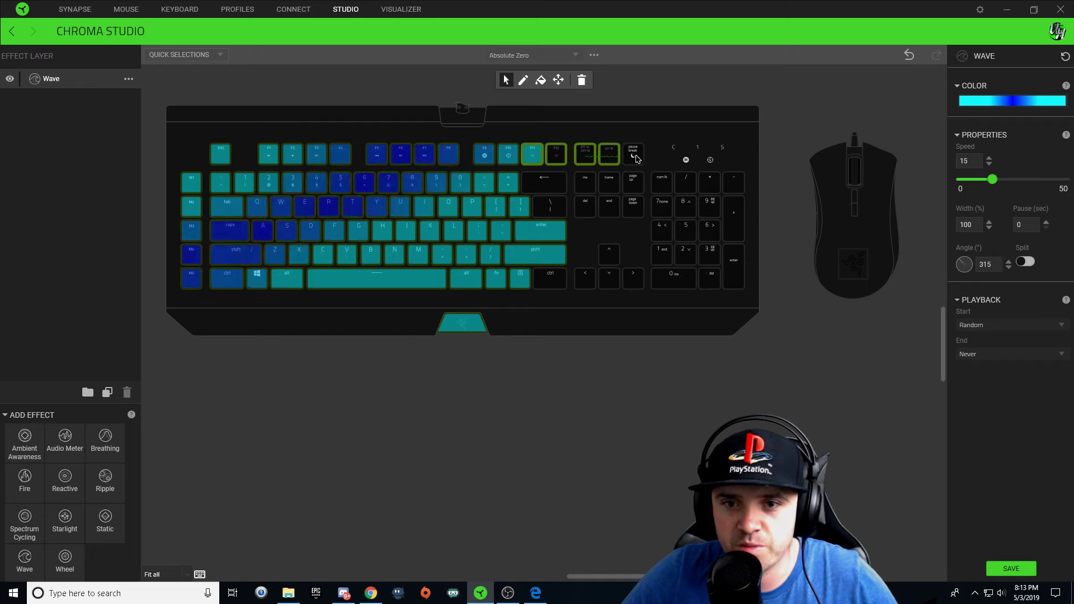
pyautogui.moveTo(746, 190); pyautogui.dragTo(746, 190)
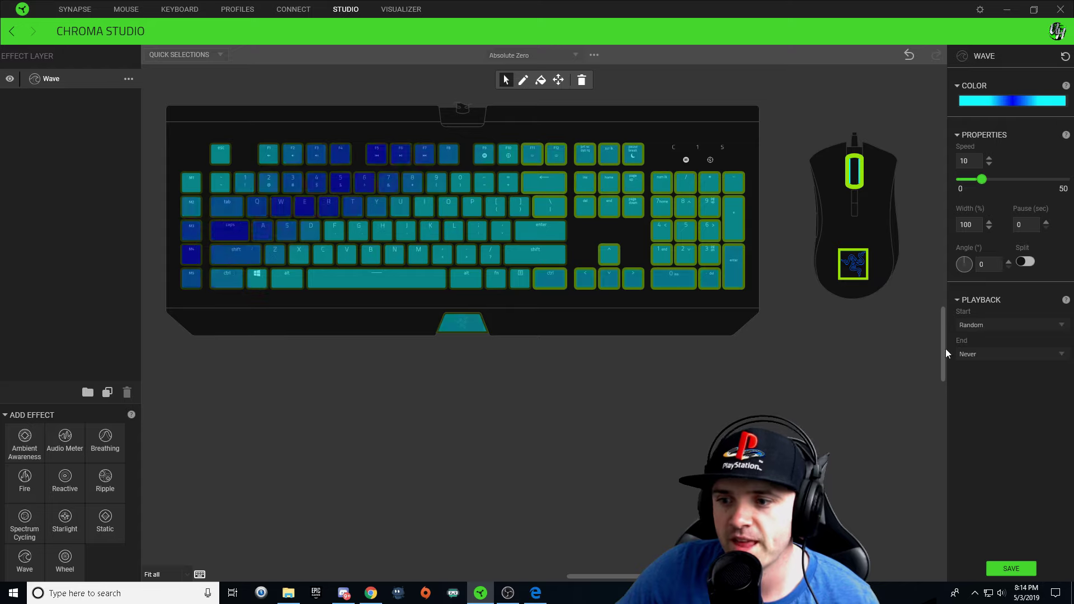
pyautogui.click(1012, 569)
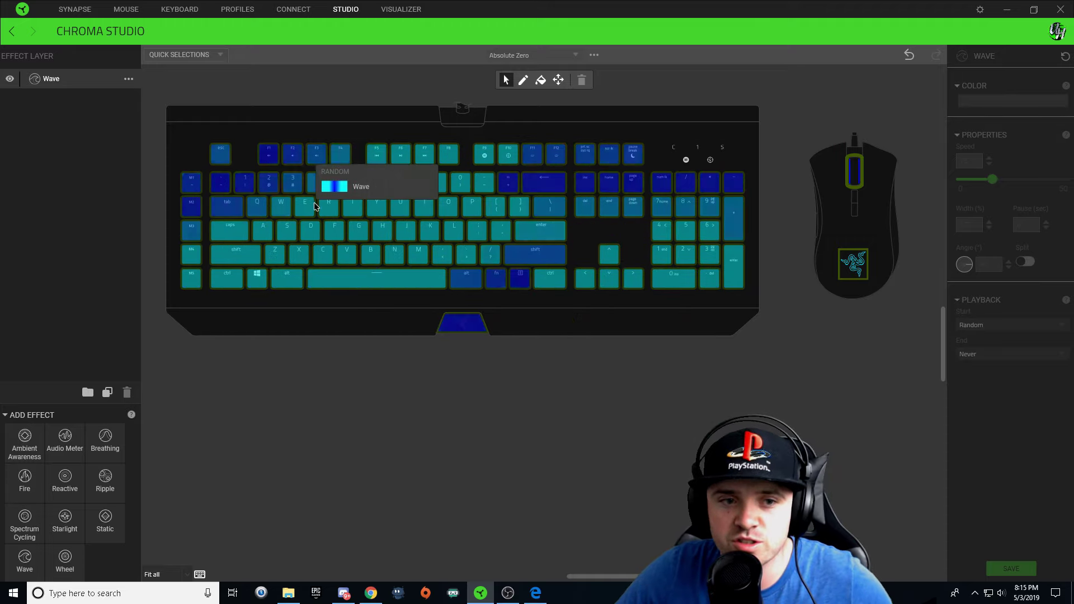
# Select scattered keys: 1, Q, 4, F3, F6, 8, minus, P, F9, Delete, Print Screen, numpad 8 and 4, left Ctrl, left Shift, G, B and numpad Enter
pyautogui.click(248, 187)
pyautogui.click(256, 203)
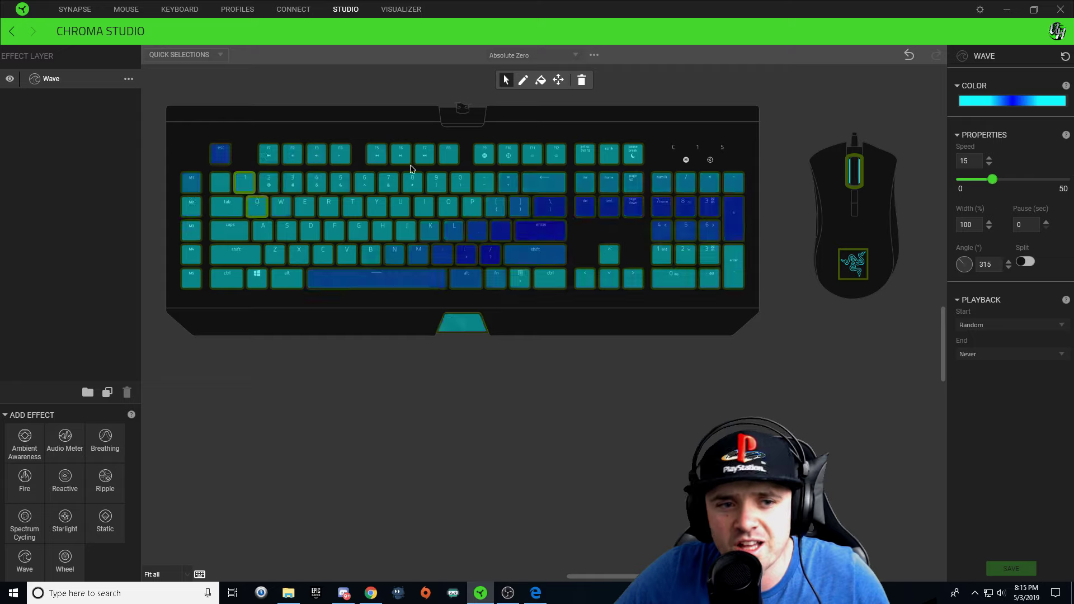
pyautogui.click(320, 178)
pyautogui.click(320, 154)
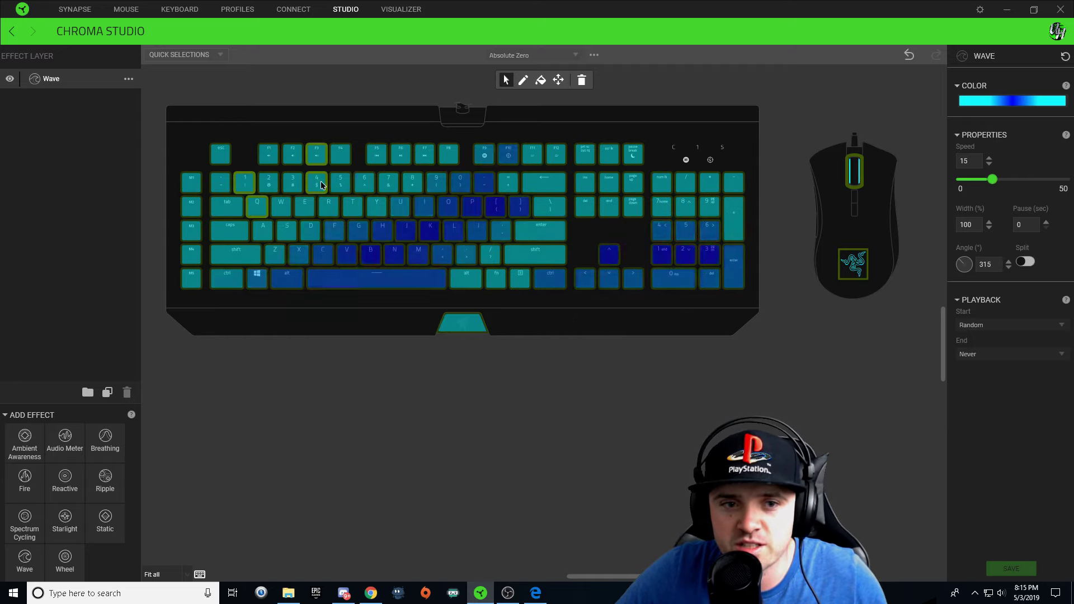
pyautogui.click(401, 154)
pyautogui.click(412, 183)
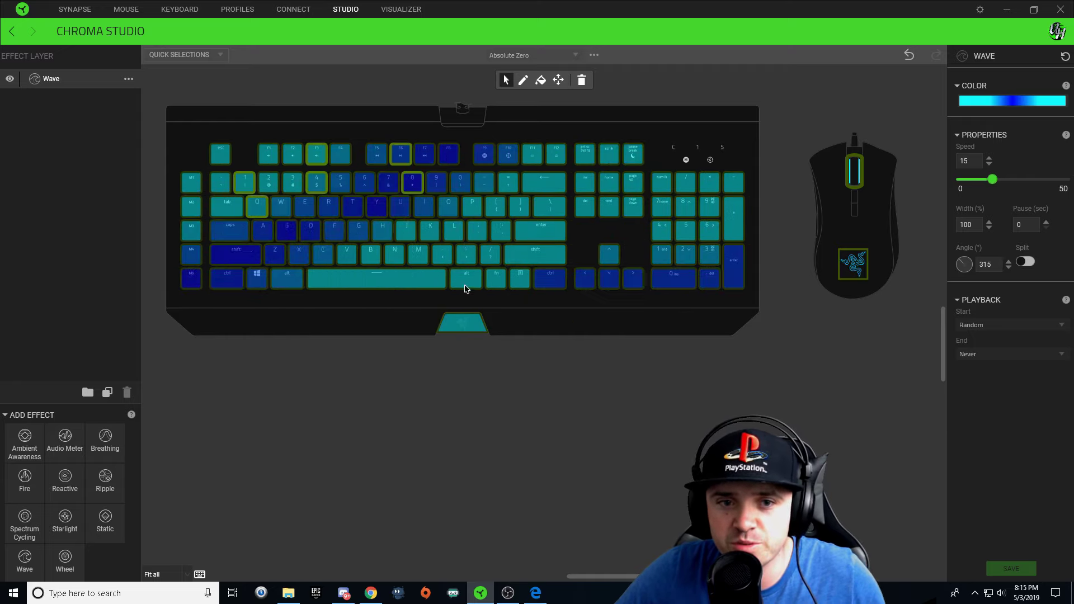
pyautogui.click(484, 182)
pyautogui.click(472, 207)
pyautogui.click(484, 154)
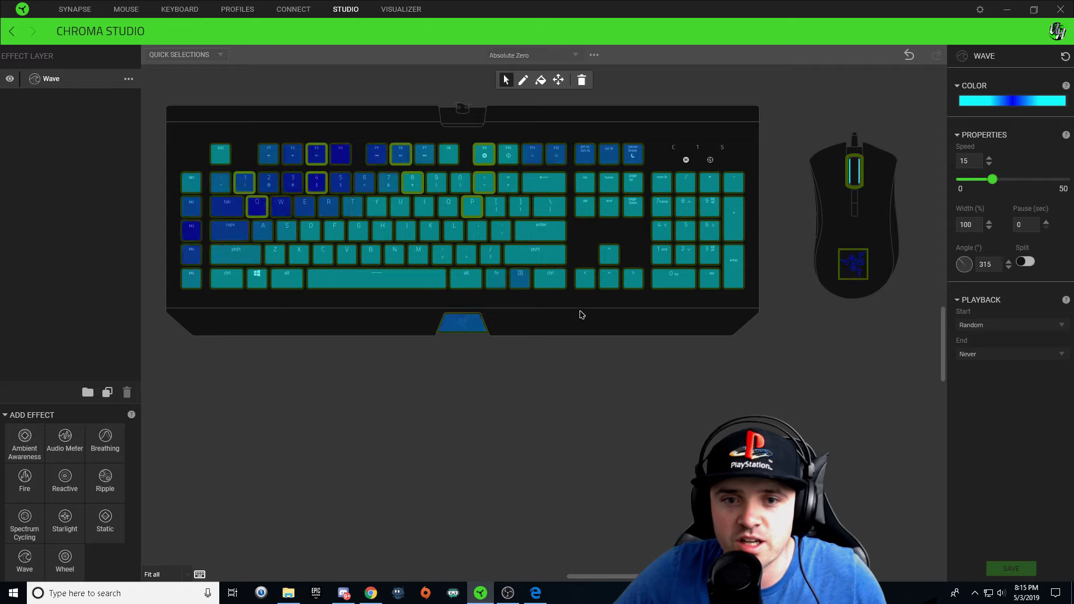
pyautogui.click(585, 206)
pyautogui.click(585, 155)
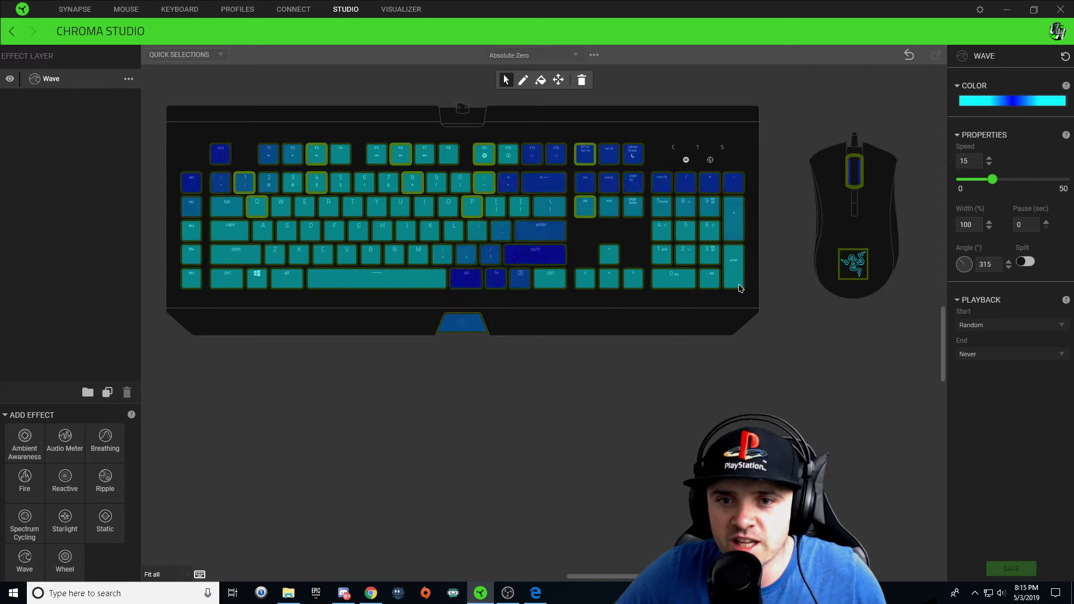
pyautogui.click(685, 206)
pyautogui.click(663, 229)
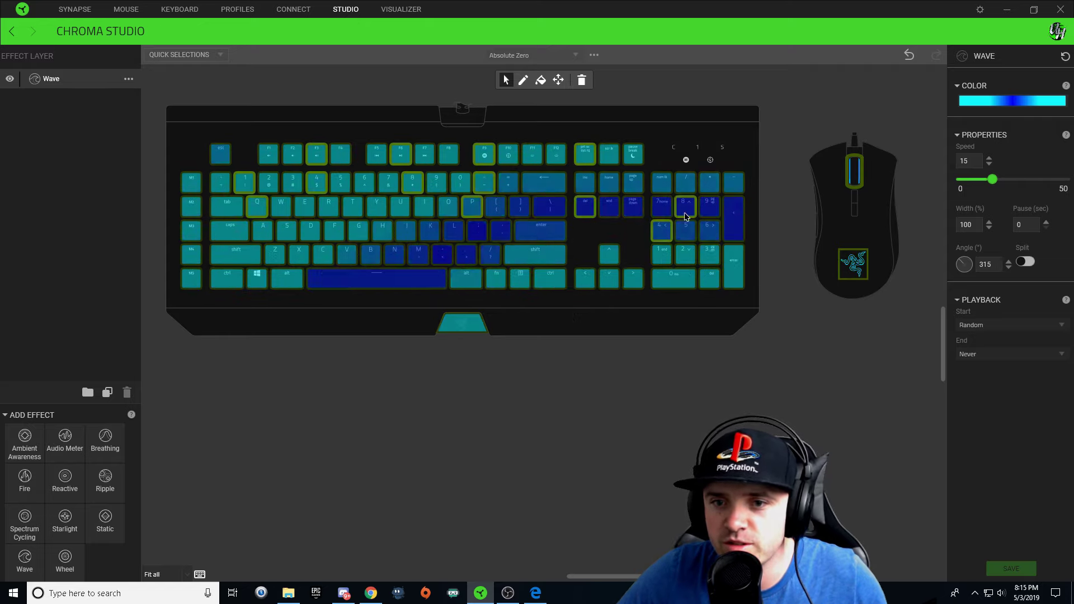
pyautogui.click(227, 277)
pyautogui.click(235, 255)
pyautogui.click(359, 230)
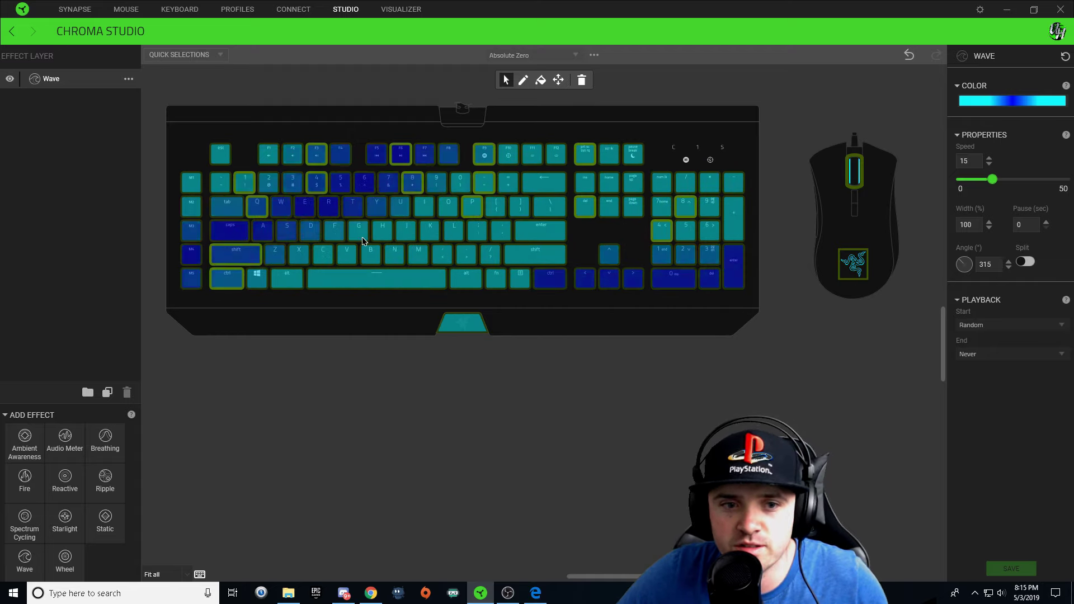
pyautogui.click(371, 255)
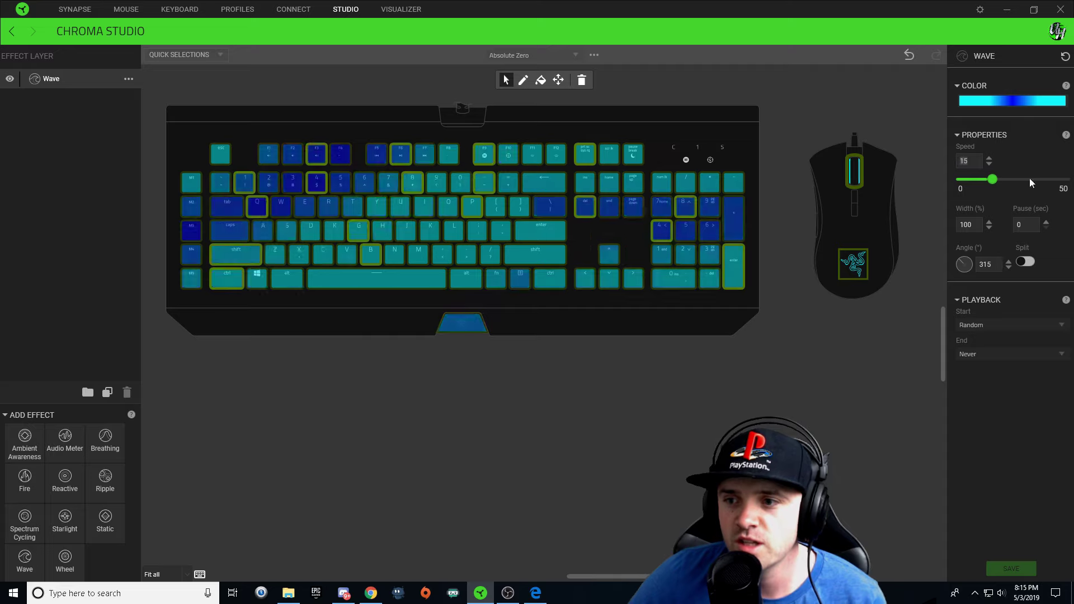
# Set the wave speed of the selected scattered keys to 13 and the angle to 31°, and save
pyautogui.write('13')
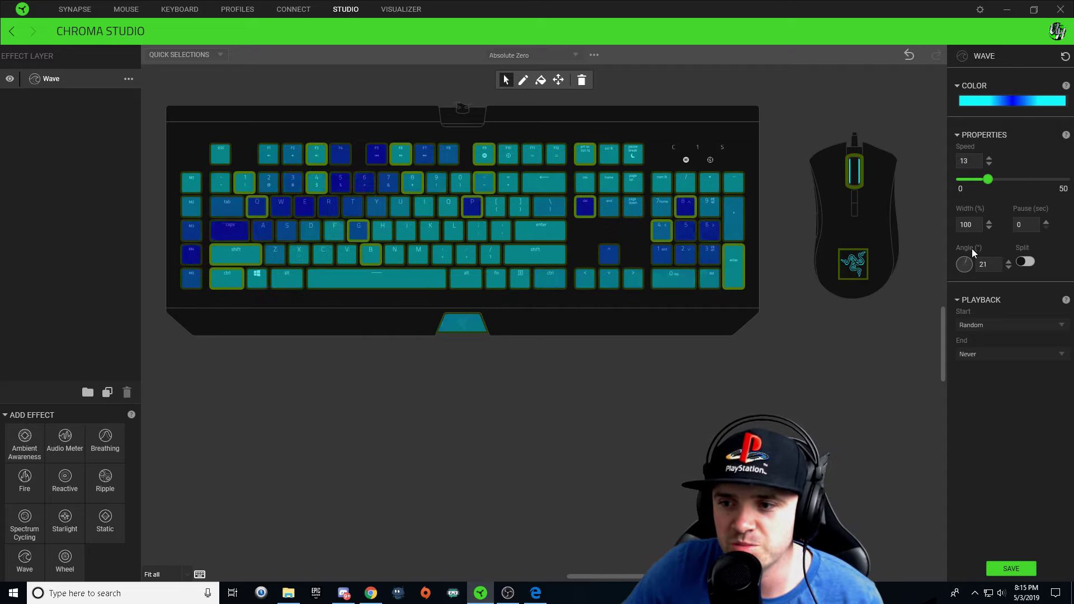
pyautogui.moveTo(975, 247); pyautogui.dragTo(977, 246)
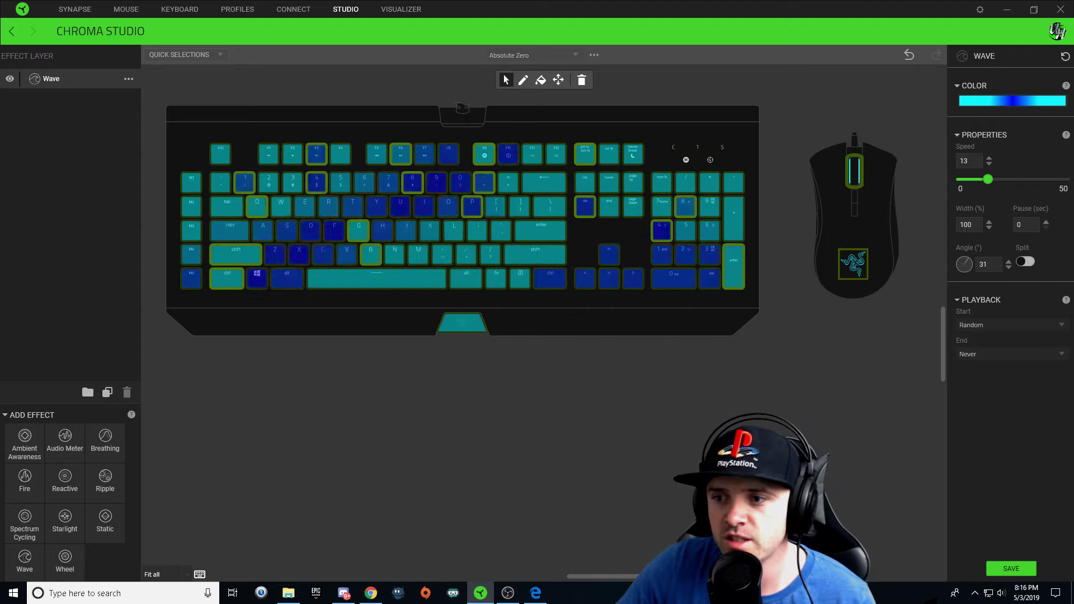
pyautogui.click(1022, 566)
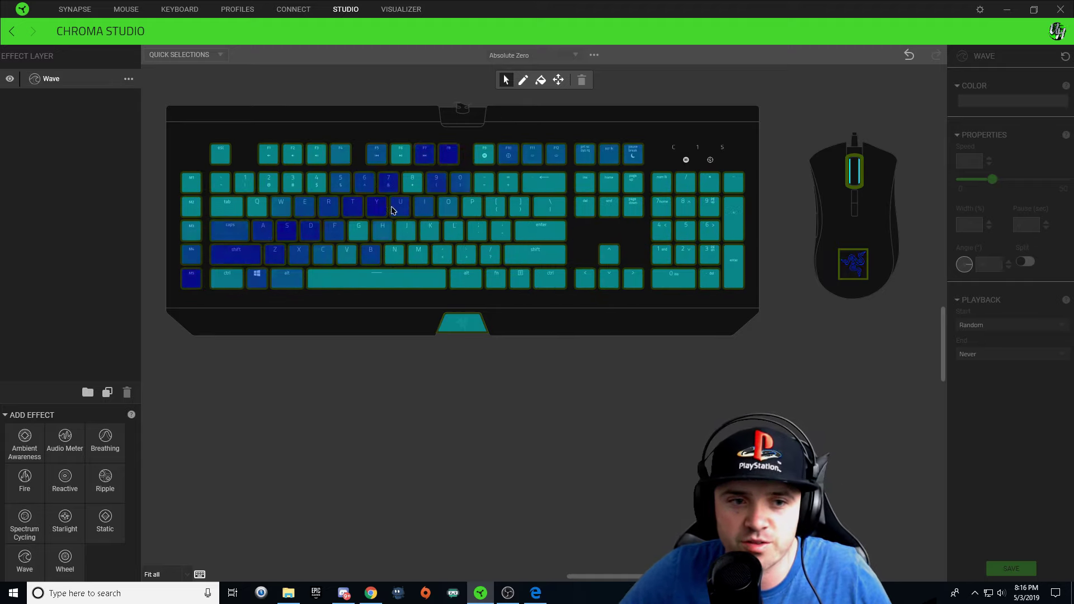
# Select a second scattered group of keys, including Caps Lock, Z, U, 7, Esc, M1, M2, F3, F11, F12 and numpad 0
pyautogui.click(228, 234)
pyautogui.click(275, 254)
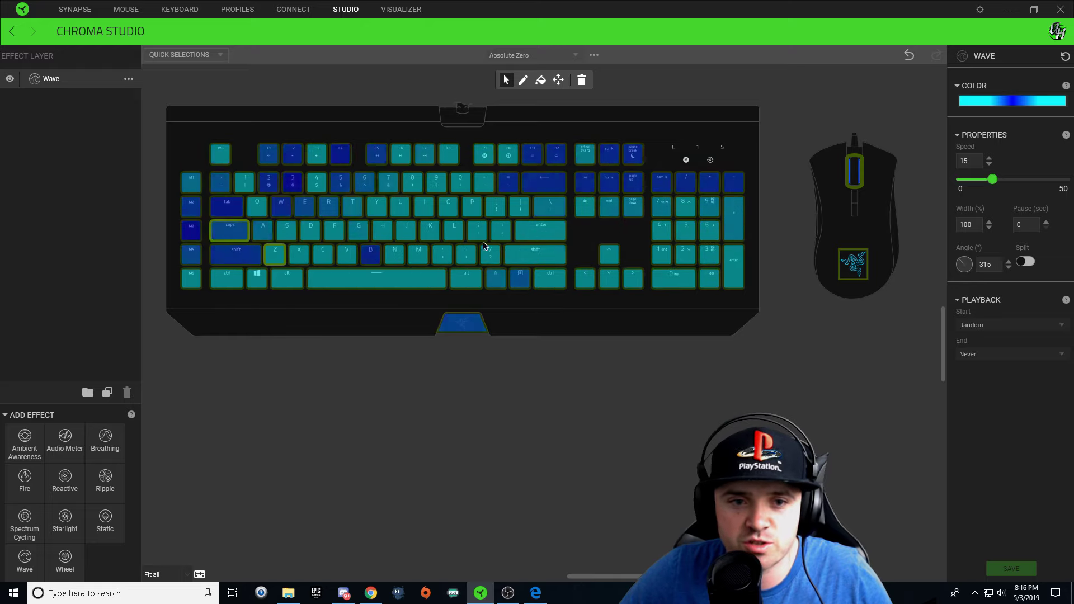
pyautogui.click(398, 206)
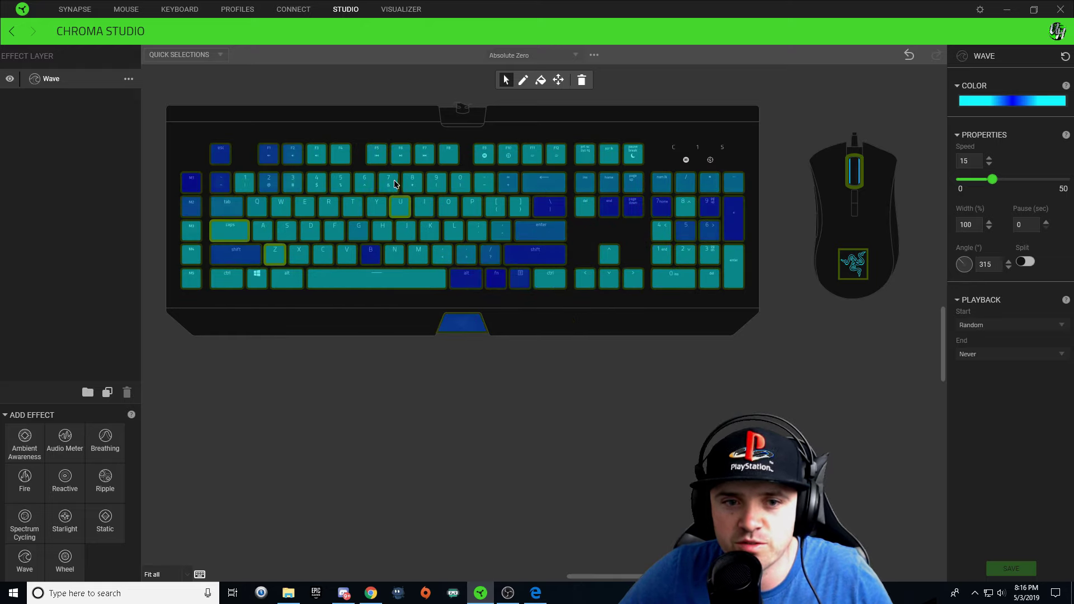
pyautogui.click(394, 184)
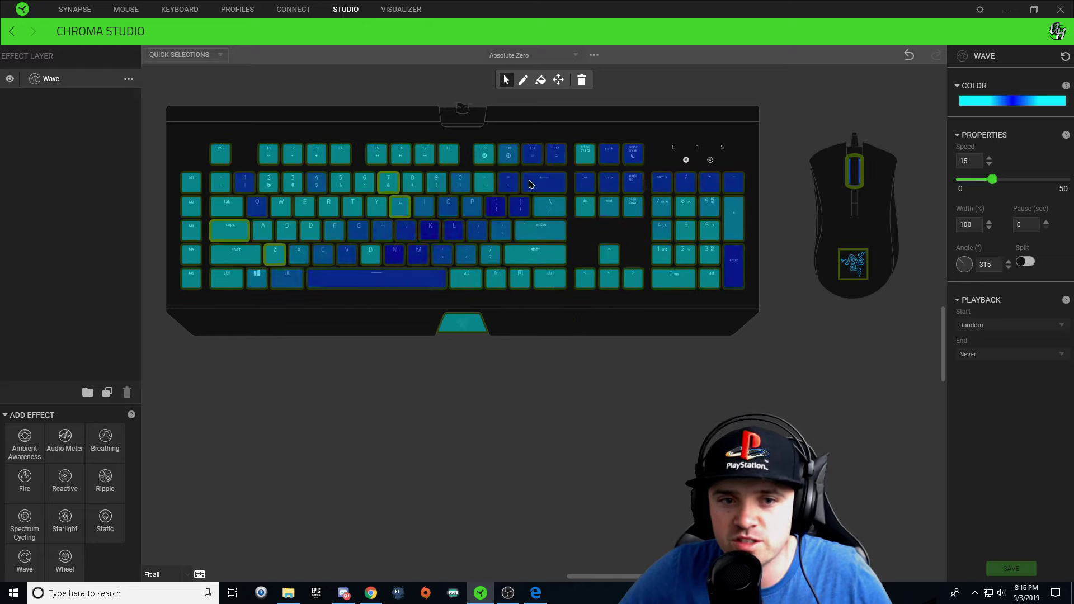
pyautogui.click(220, 155)
pyautogui.click(191, 185)
pyautogui.click(191, 207)
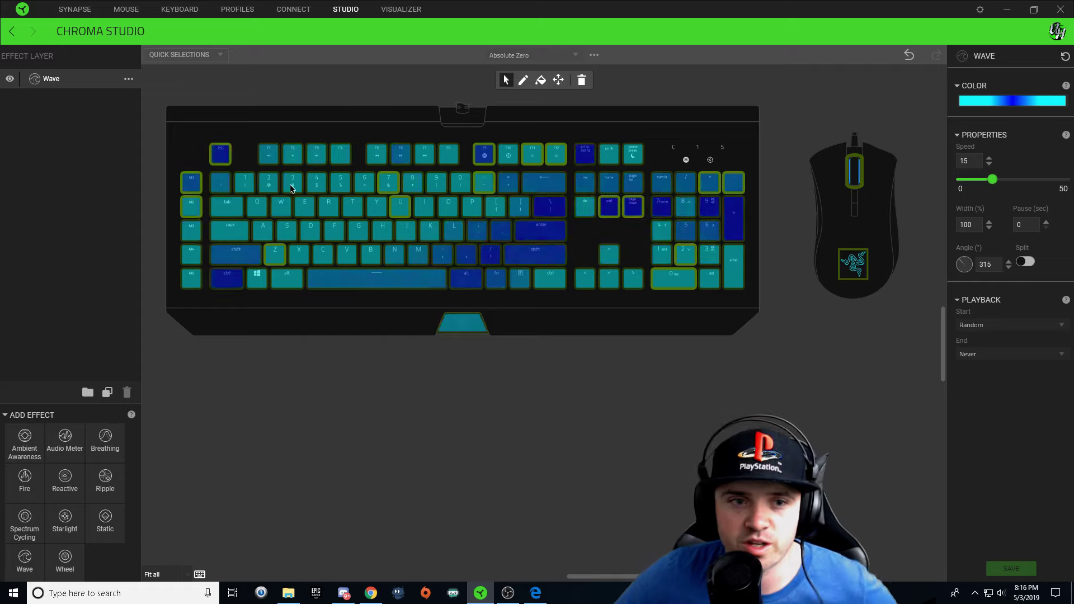
pyautogui.click(317, 154)
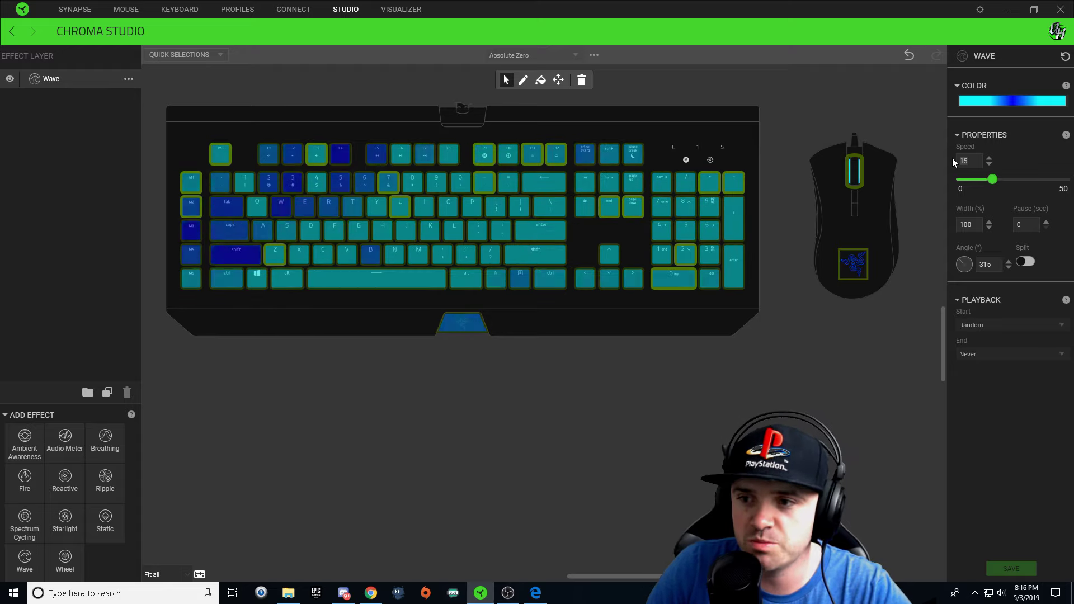
# Set the wave speed of the second key group to 8 and the angle to 285°, and save
pyautogui.write('8')
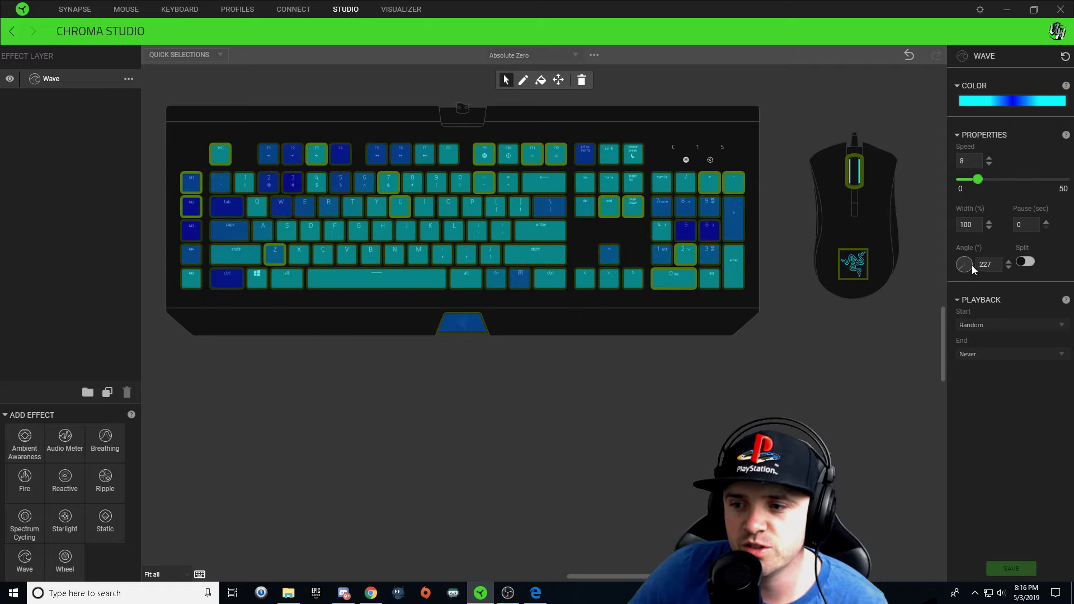
pyautogui.moveTo(953, 258); pyautogui.dragTo(941, 247)
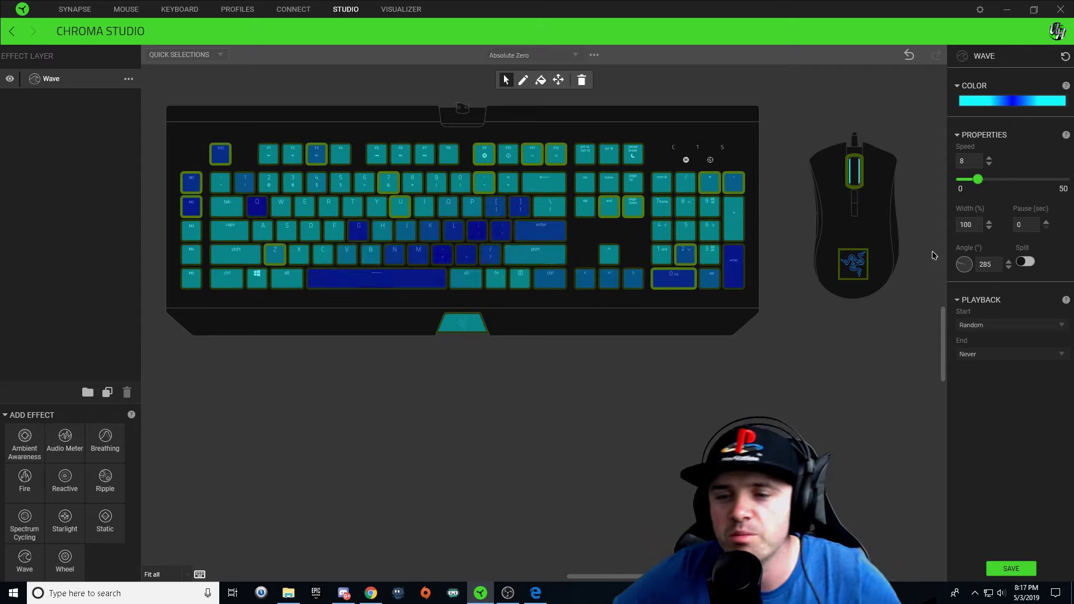
pyautogui.click(1001, 565)
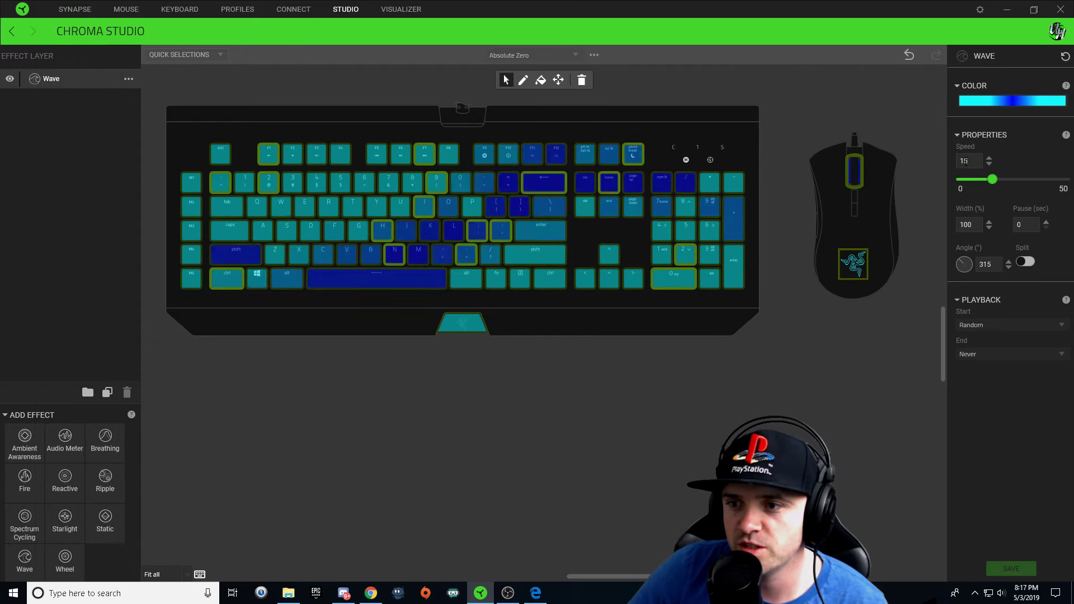
# For another scattered key group including F1, F7, Backspace, H and N, set wave speed 9, width 125% and angle 69°, and save
pyautogui.scroll(-6, 1007, 179)
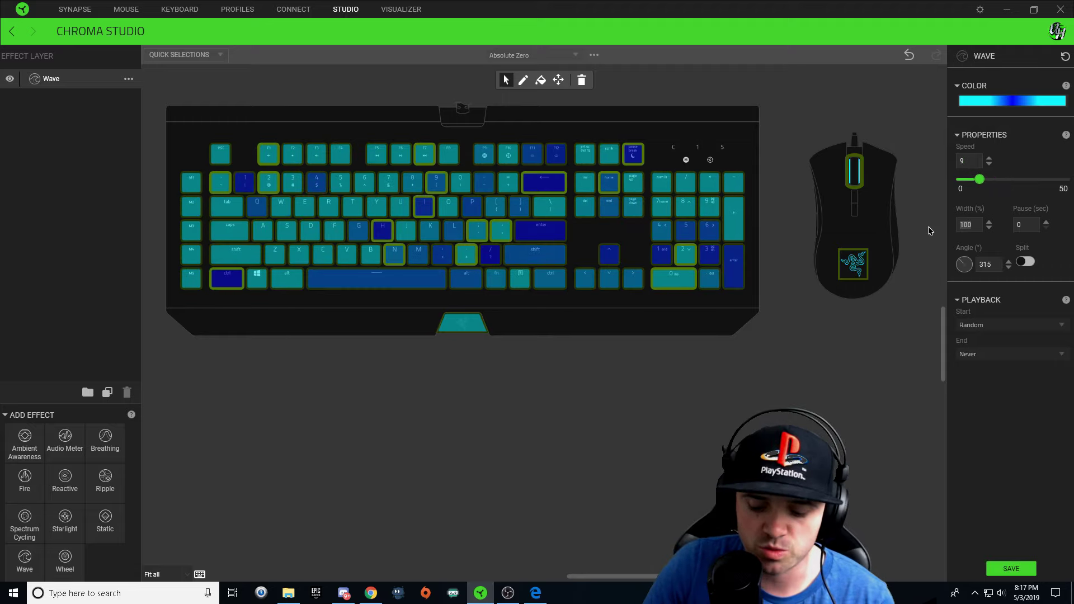
pyautogui.write('125')
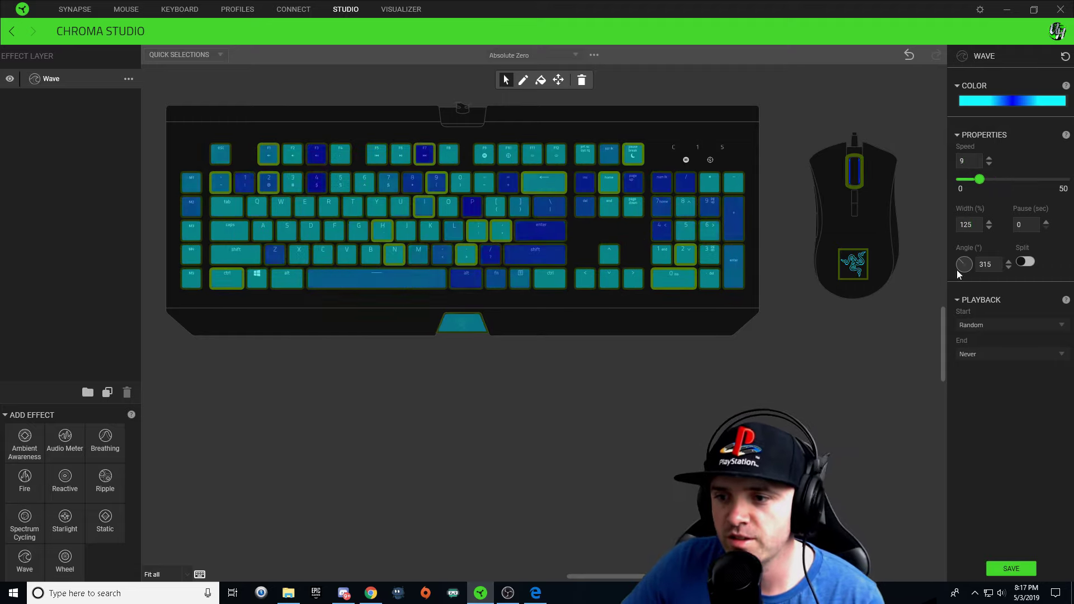
pyautogui.moveTo(975, 241); pyautogui.dragTo(994, 255)
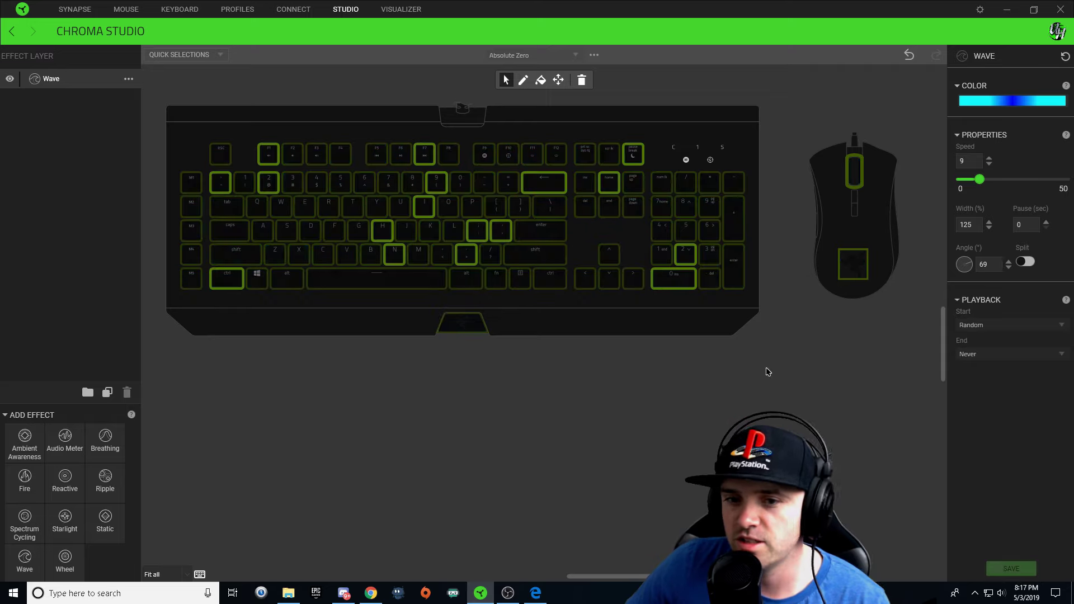
pyautogui.click(808, 364)
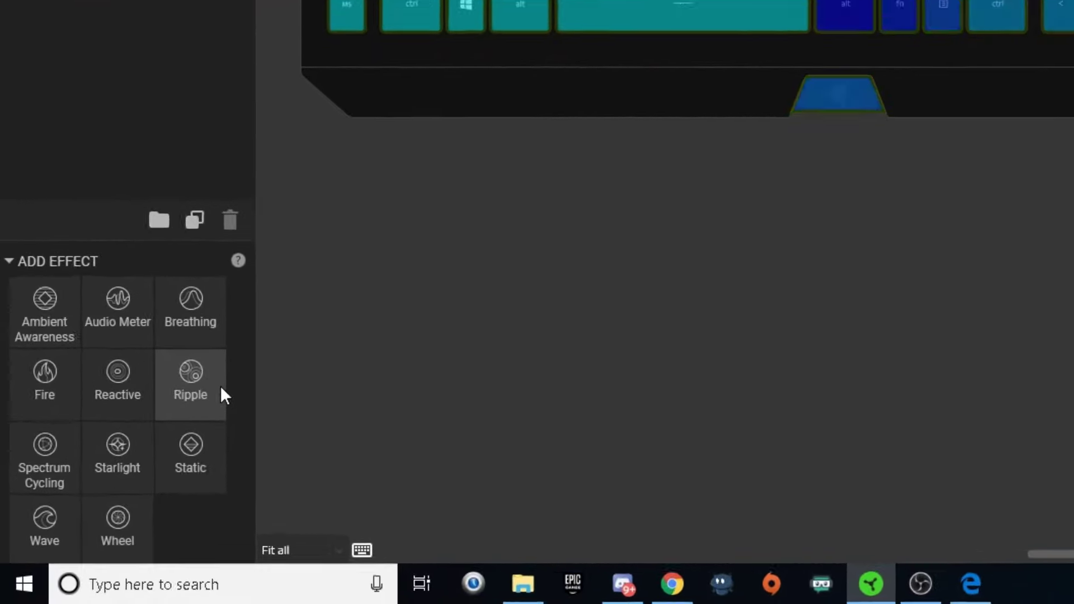
# Add a Ripple effect layer to the bottom row of keys, through numpad Enter, and set its colour to solid white (FFFFFF)
pyautogui.click(194, 387)
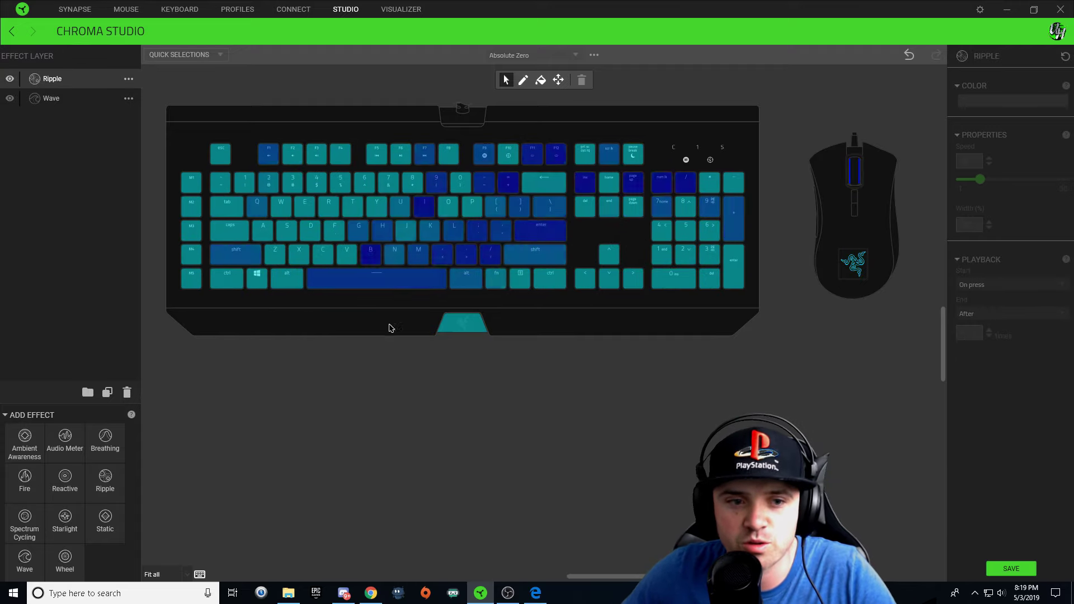
pyautogui.moveTo(178, 277); pyautogui.dragTo(724, 310)
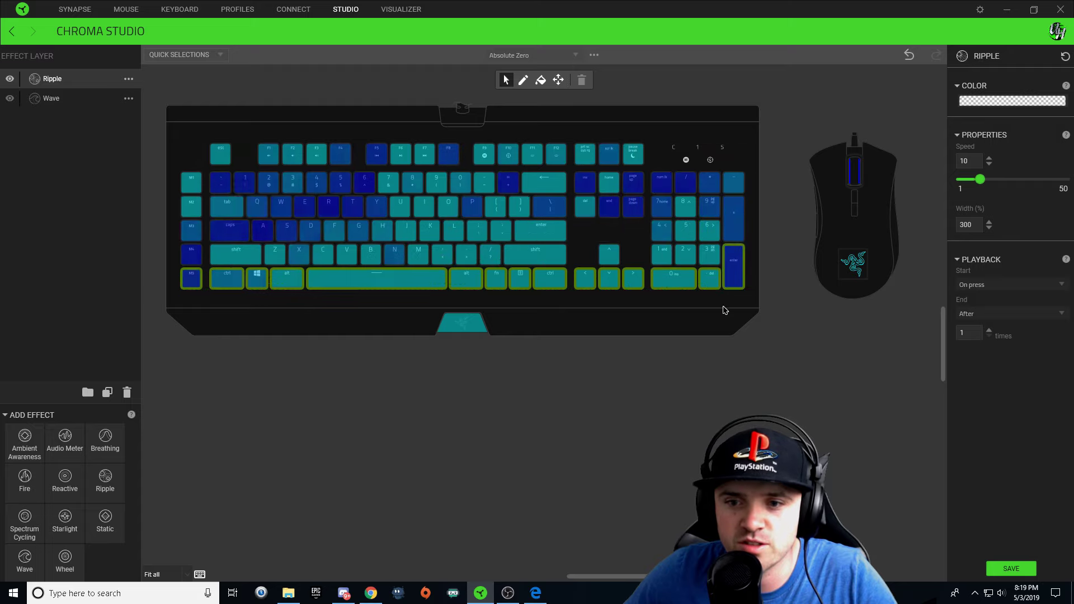
pyautogui.click(978, 99)
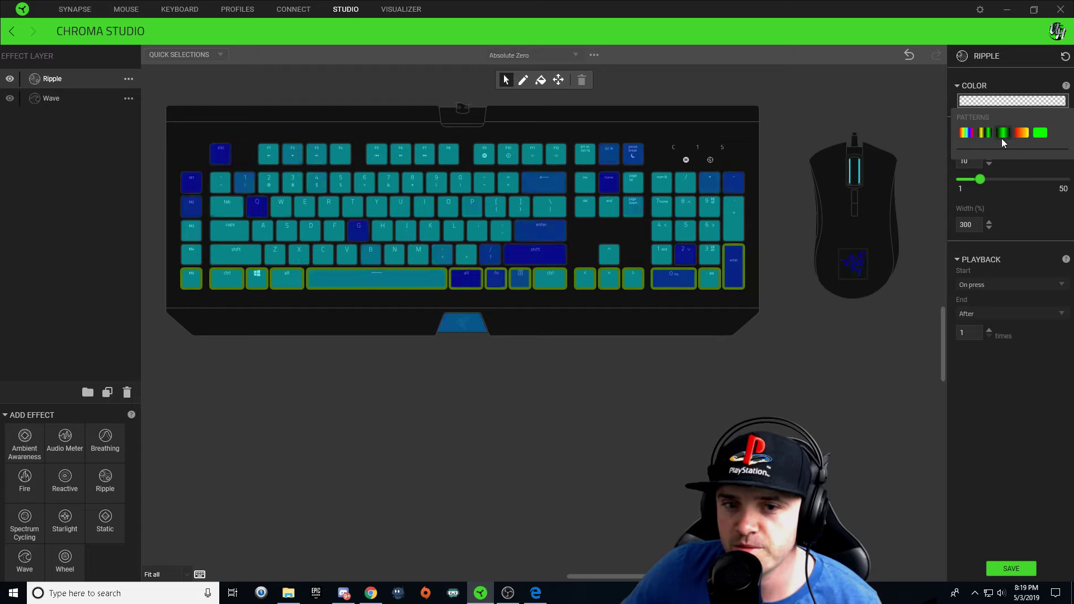
pyautogui.click(1039, 133)
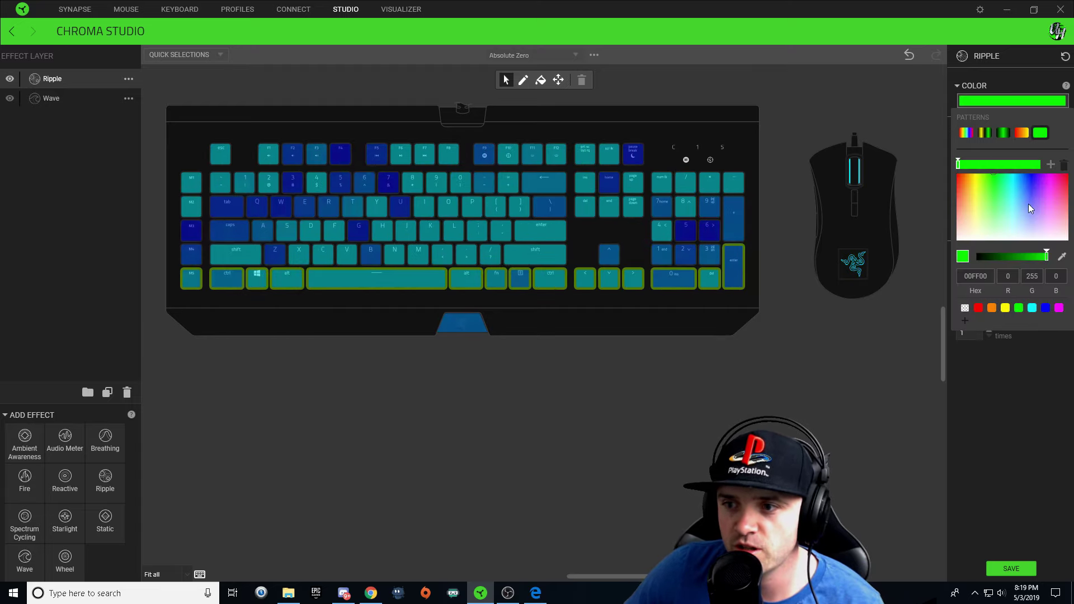
pyautogui.moveTo(961, 185); pyautogui.dragTo(954, 248)
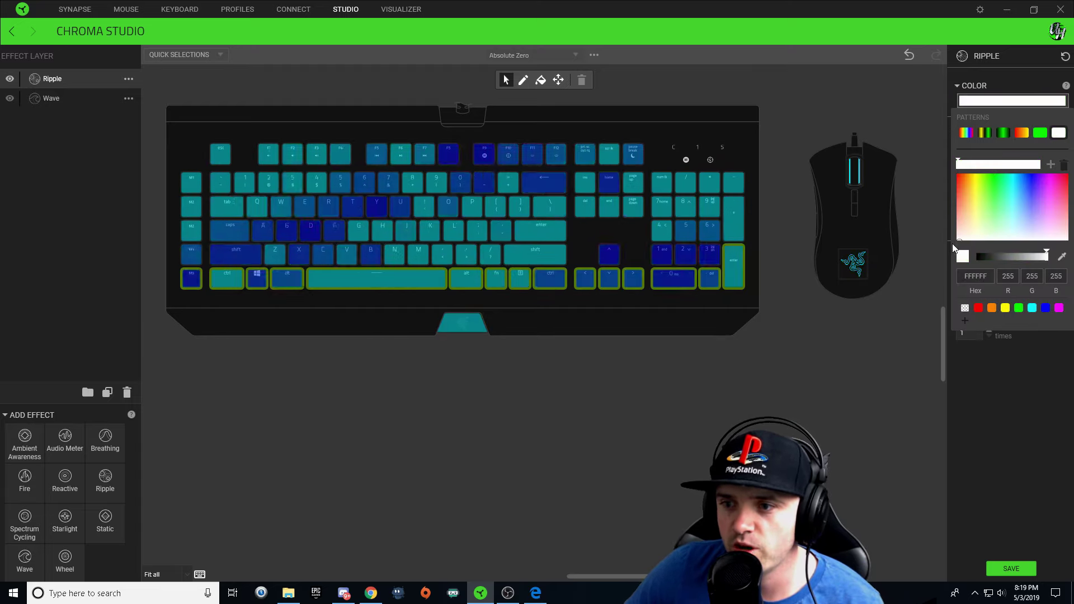
pyautogui.click(1009, 399)
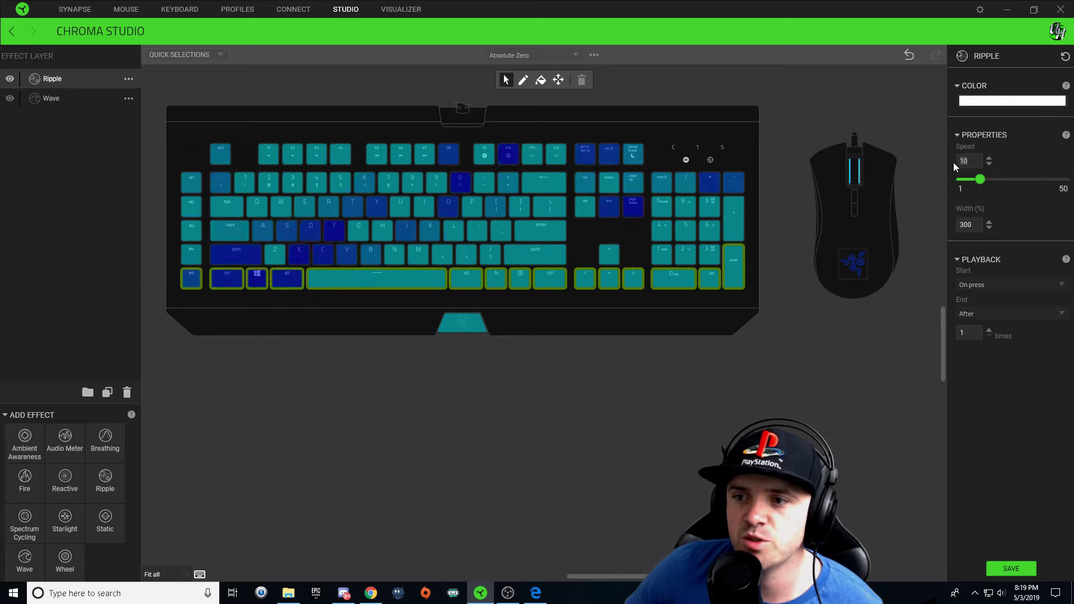
# Set the bottom-row ripple's speed to 20 and width to 200%, and save
pyautogui.click(1010, 176)
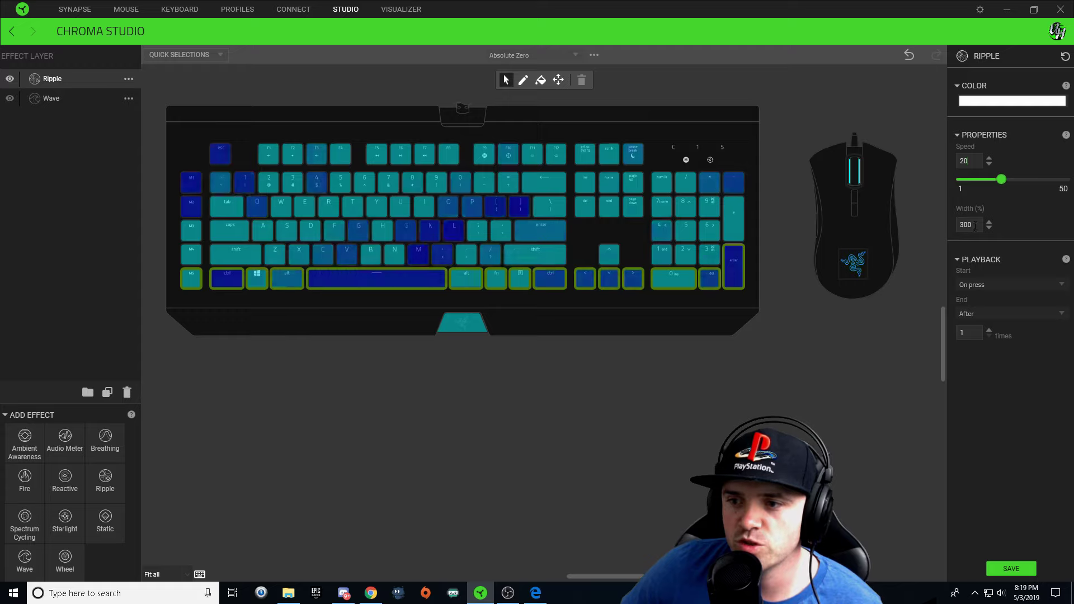
pyautogui.write('200')
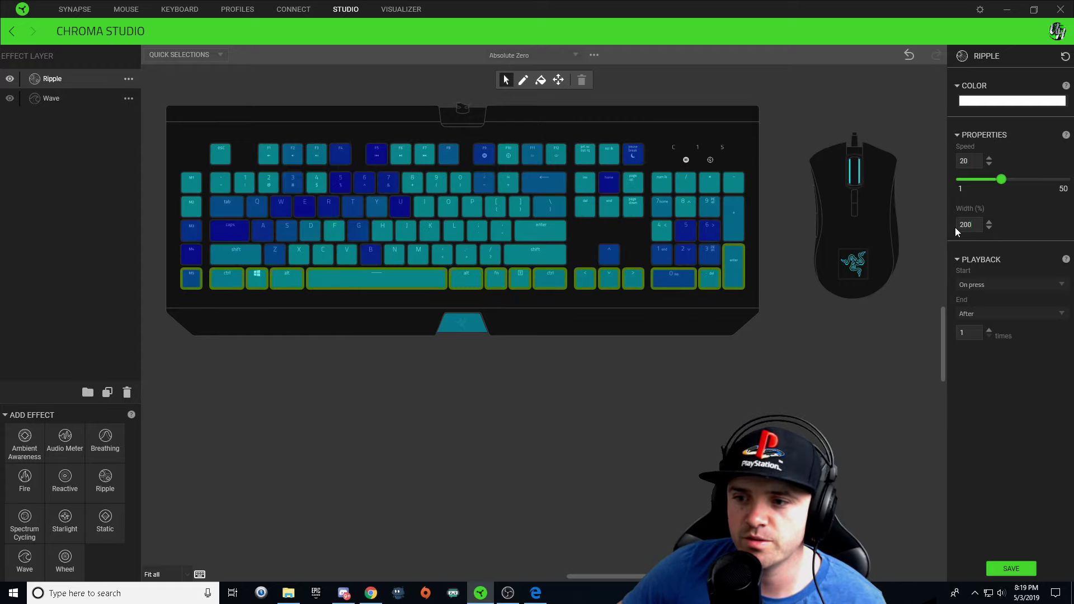
pyautogui.click(1011, 569)
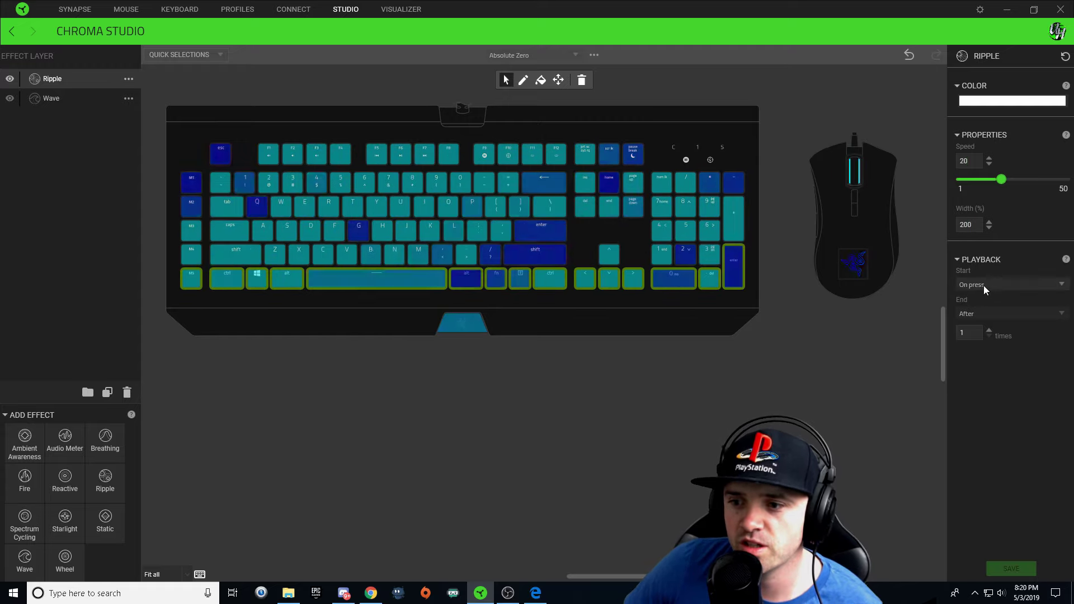
# Try the On selected keys start option for the bottom-row ripple, return it to On press and deselect the keys
pyautogui.click(983, 284)
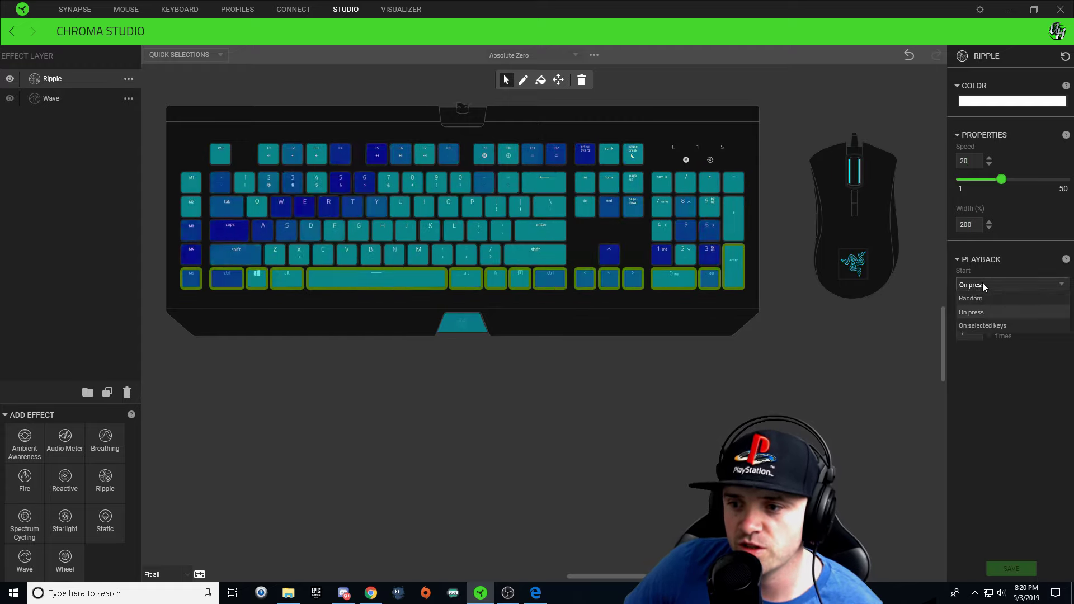
pyautogui.click(980, 326)
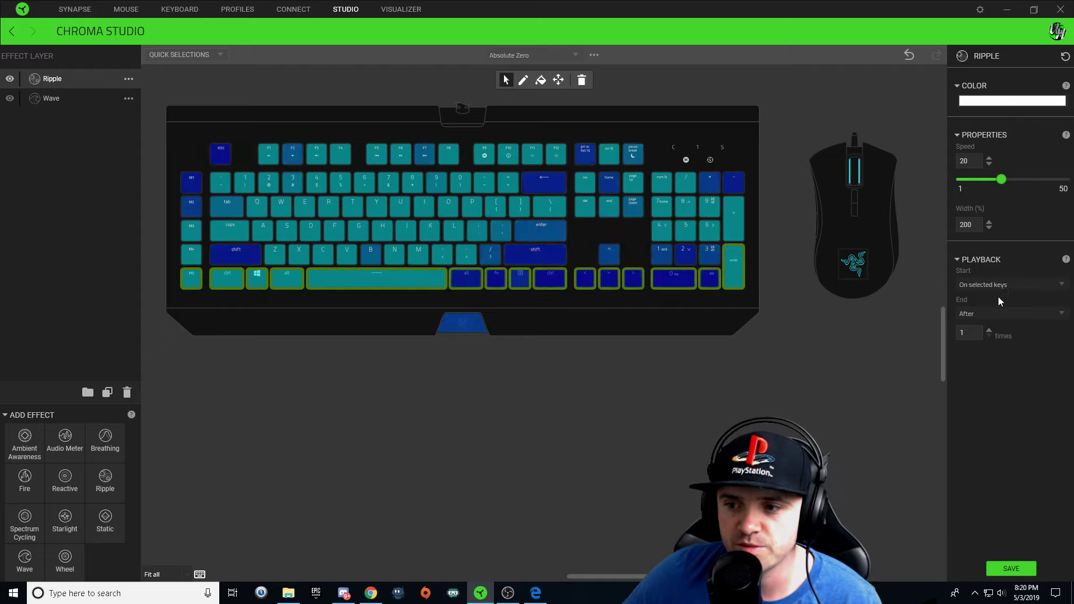
pyautogui.click(1007, 288)
pyautogui.click(997, 311)
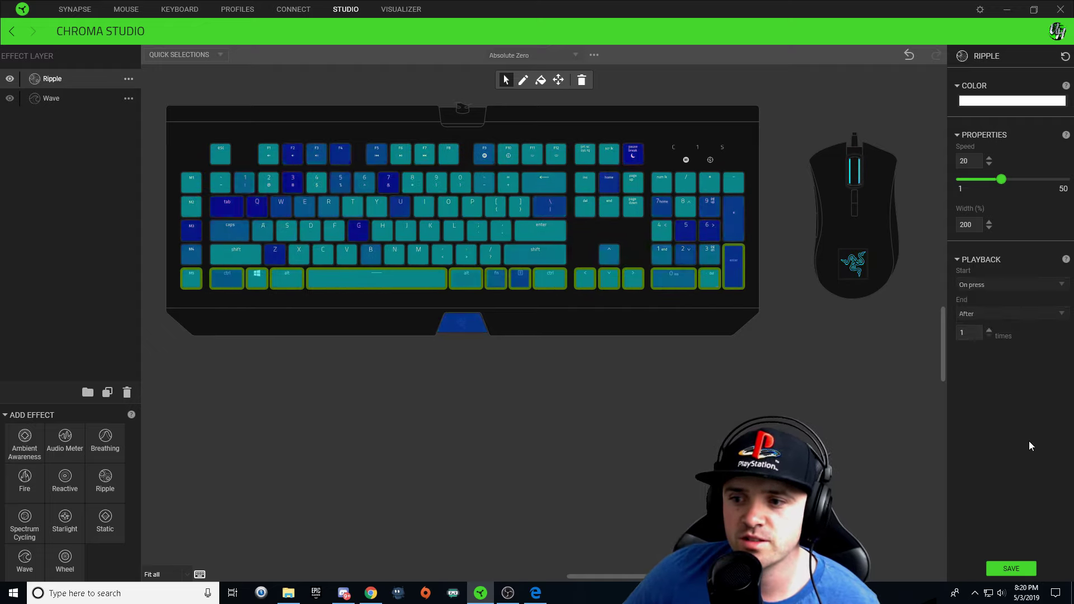
pyautogui.click(918, 502)
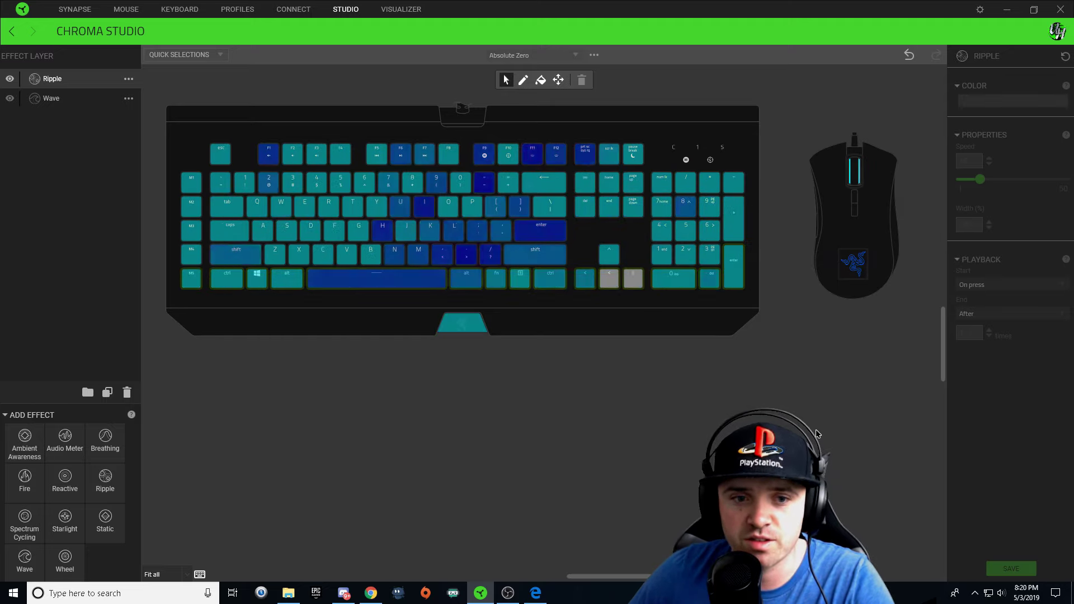
# Reselect the bottom row of keys, set the ripple's playback start to On selected keys, and save
pyautogui.moveTo(147, 291); pyautogui.dragTo(753, 283)
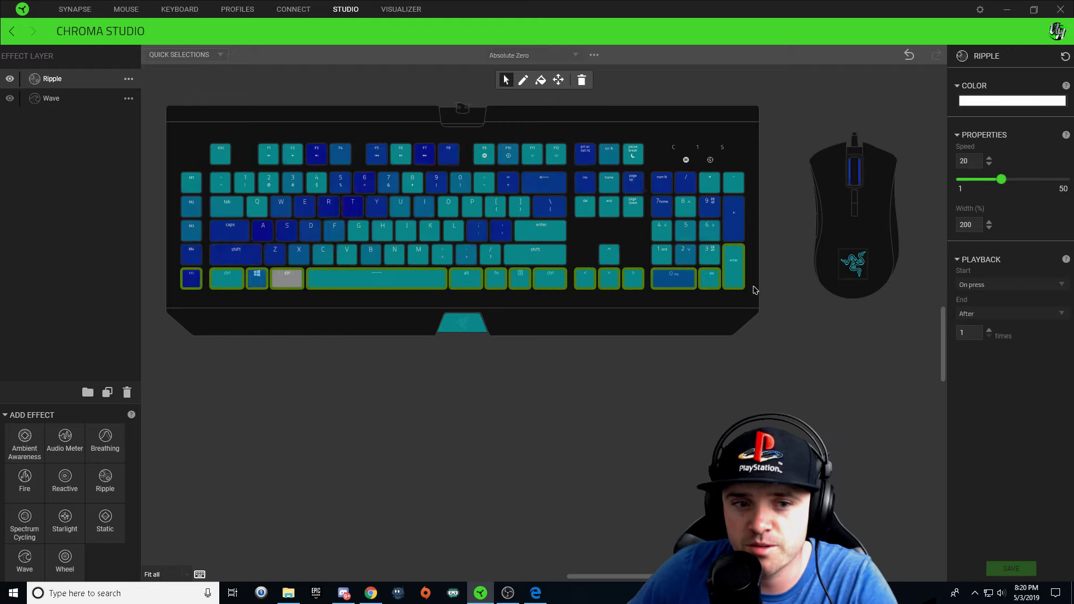
pyautogui.click(1010, 286)
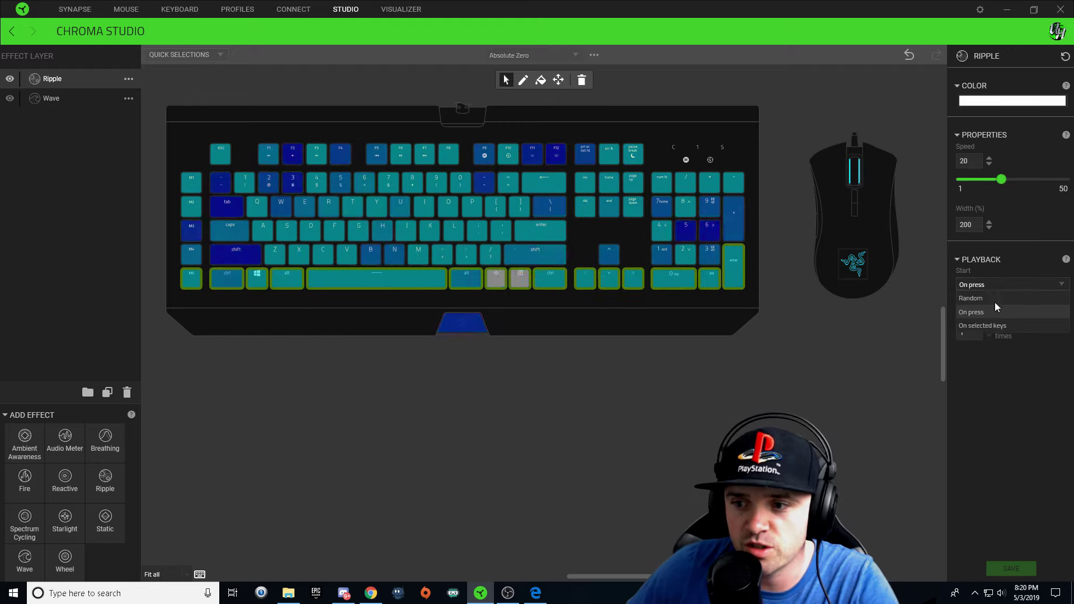
pyautogui.click(992, 323)
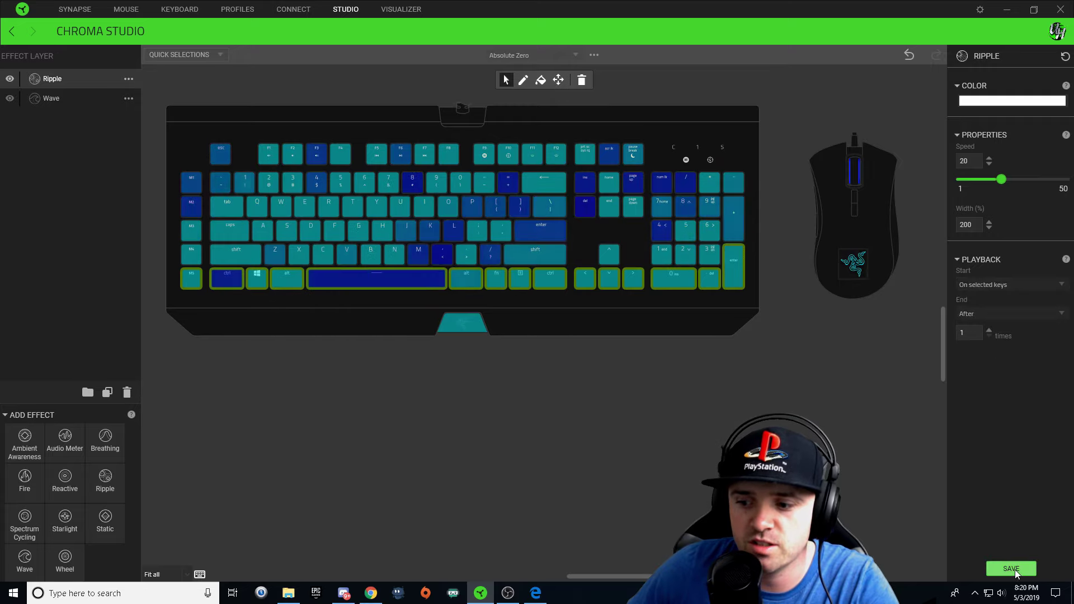
pyautogui.click(379, 382)
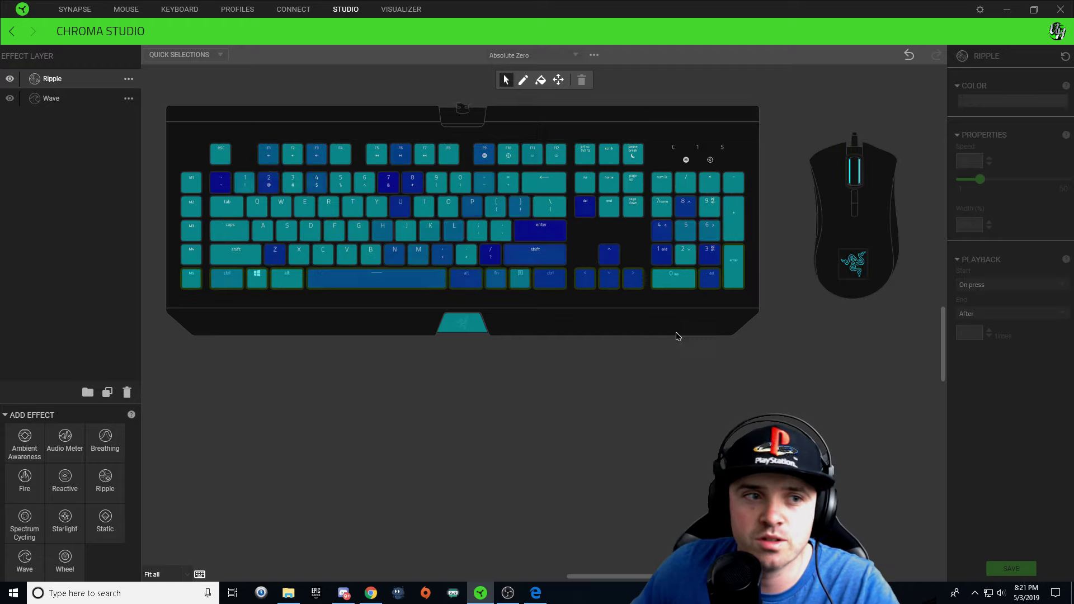
# Add a second Ripple layer to the Shift row, from M4 through numpad Enter, and set its colour to solid white
pyautogui.click(99, 486)
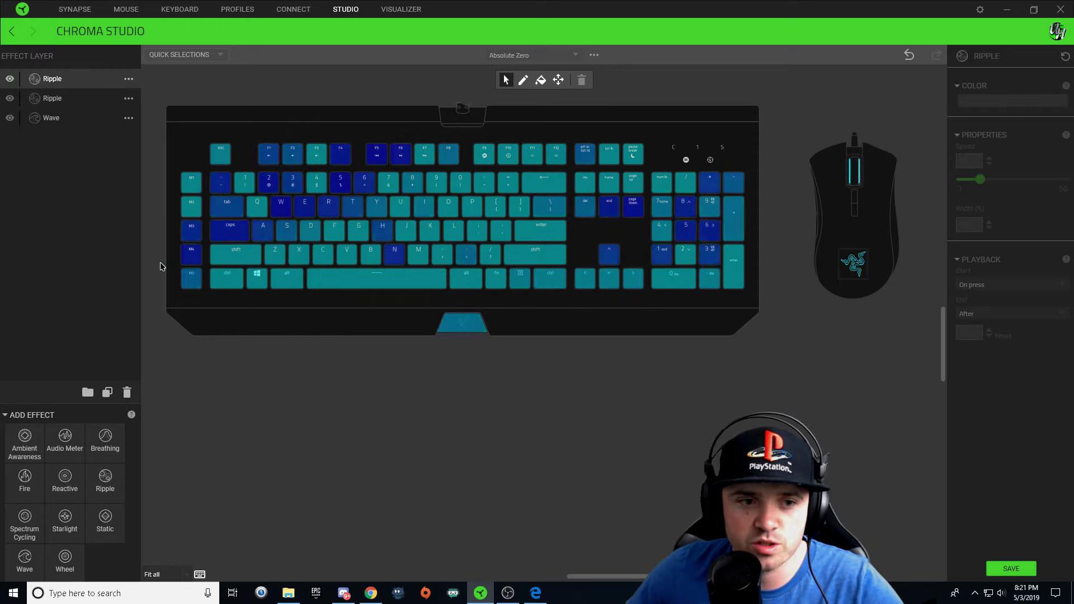
pyautogui.moveTo(160, 264); pyautogui.dragTo(495, 261)
pyautogui.moveTo(697, 257); pyautogui.dragTo(741, 259)
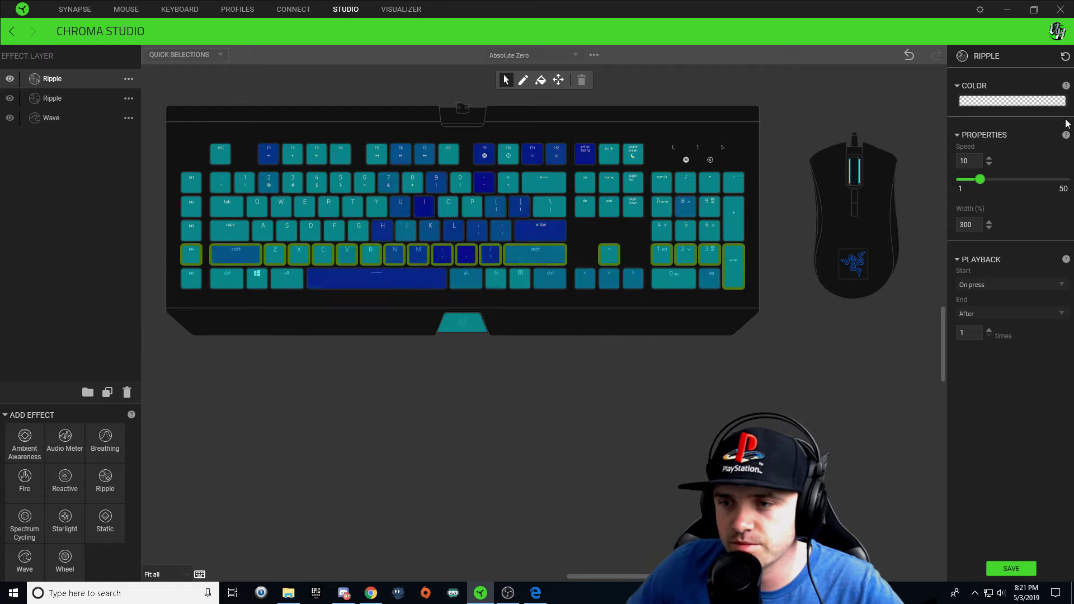
pyautogui.click(1013, 101)
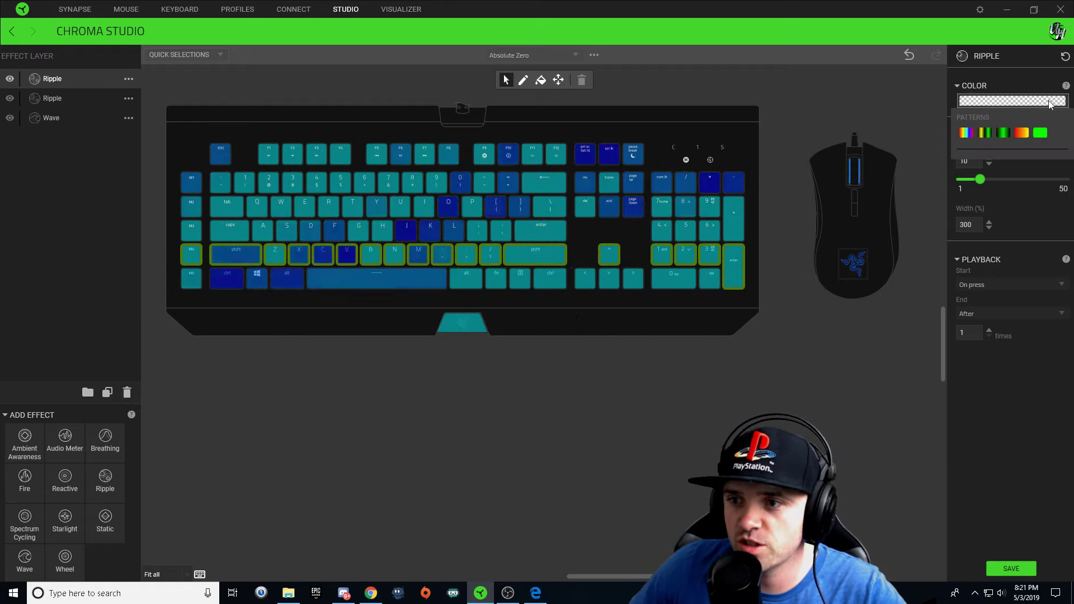
pyautogui.click(1044, 134)
pyautogui.moveTo(994, 227); pyautogui.dragTo(996, 249)
pyautogui.click(1047, 388)
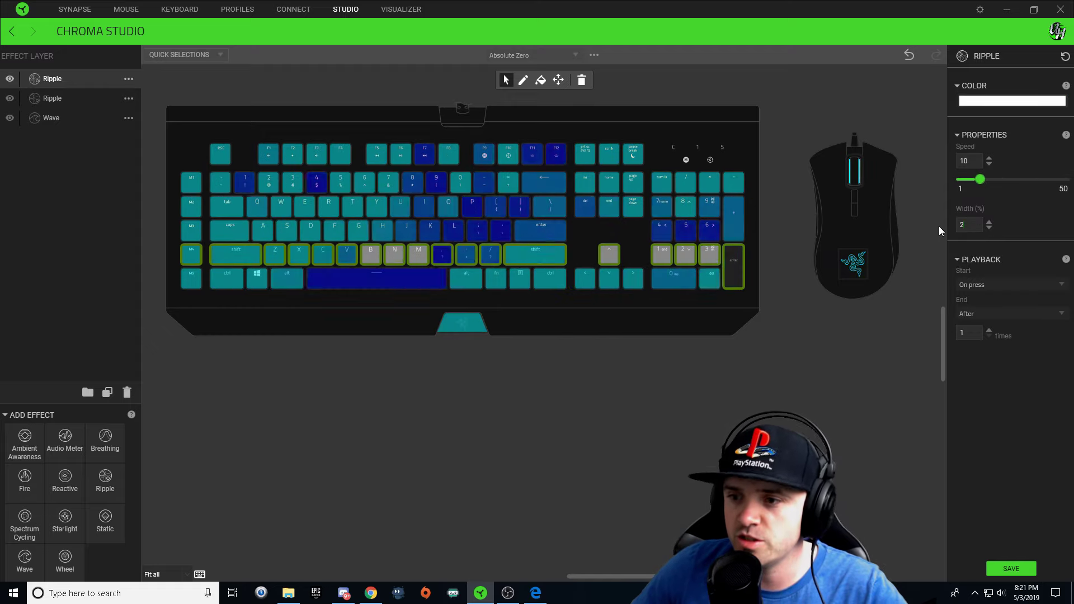
# Set the Shift-row ripple to width 200%, speed 20 and playback start On selected keys, and save
pyautogui.write('00')
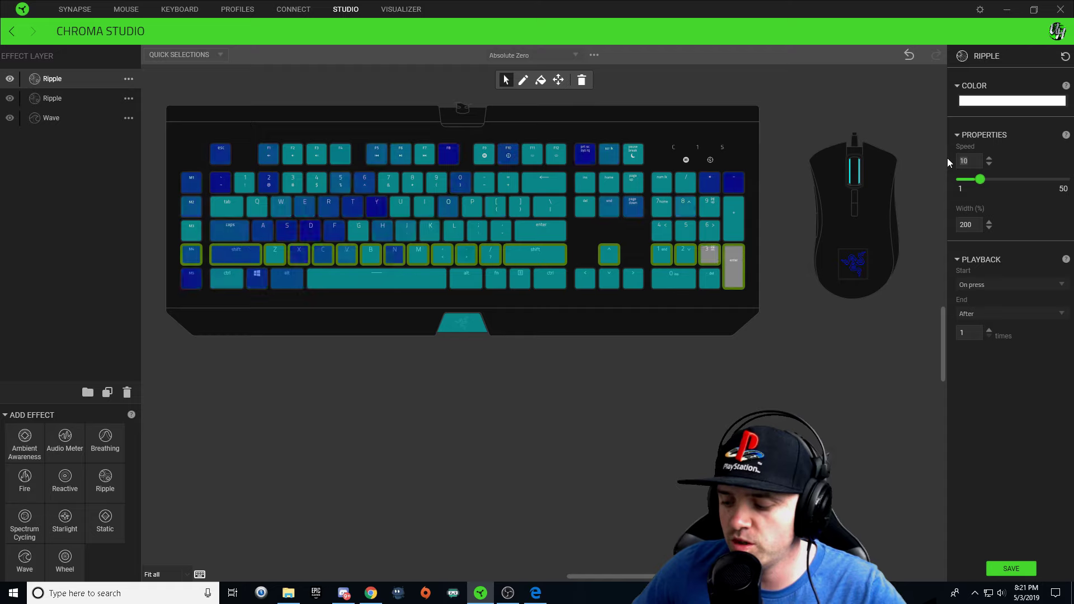
pyautogui.write('20')
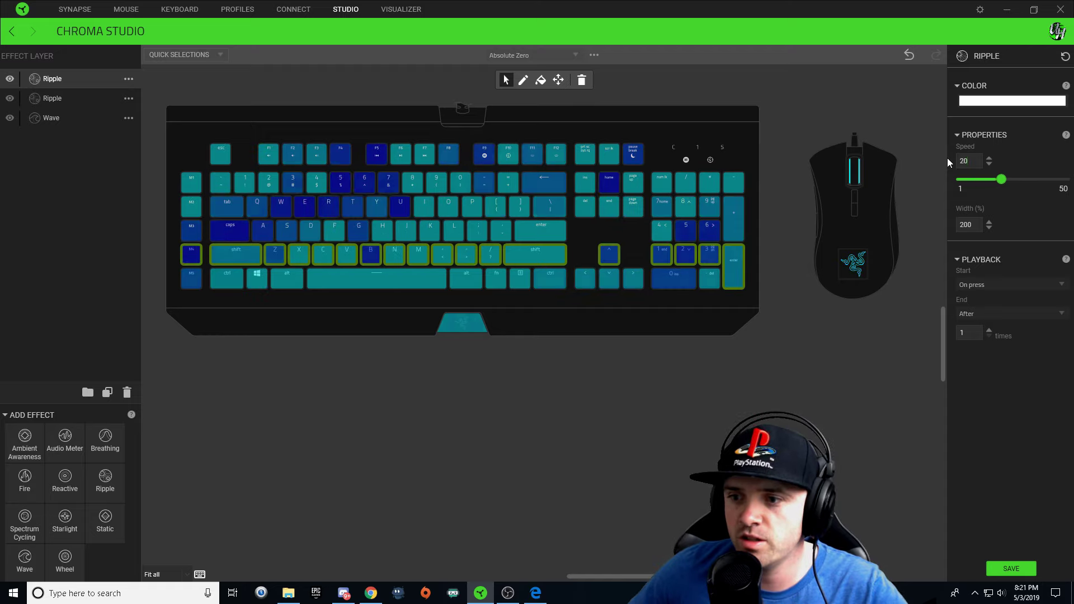
pyautogui.click(979, 286)
pyautogui.click(977, 323)
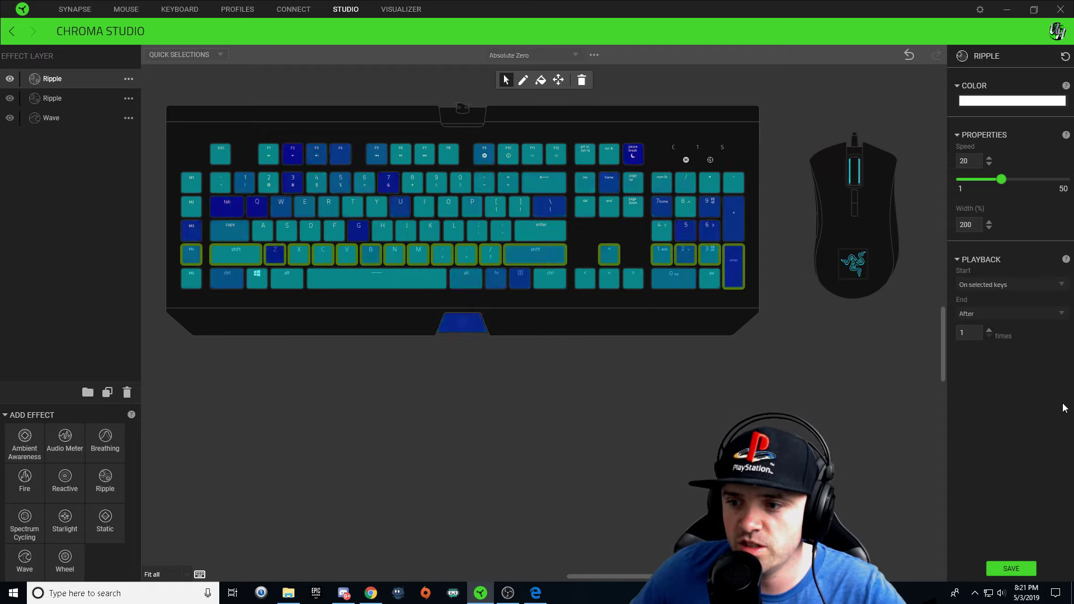
pyautogui.click(1013, 569)
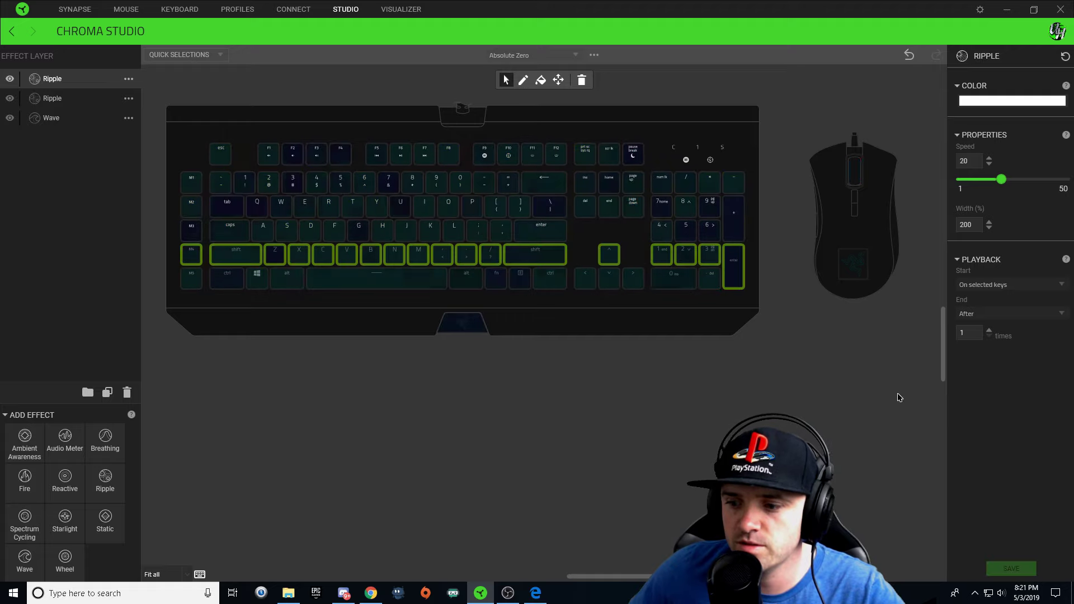
pyautogui.click(796, 404)
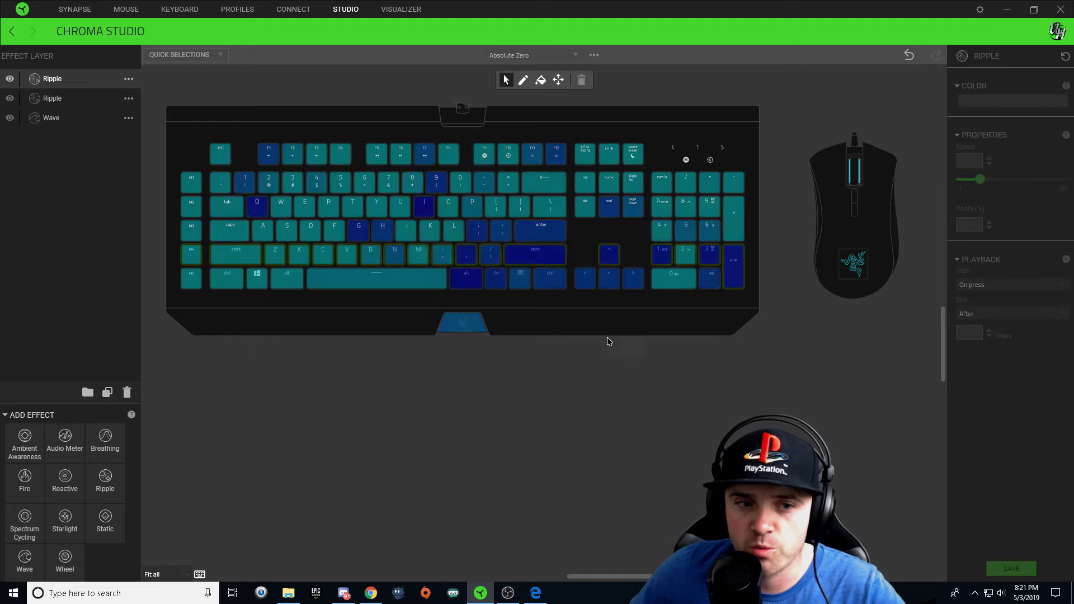
# Add a third Ripple layer to the Caps Lock row with white colour, speed 20, width 200% and start On selected keys, and save
pyautogui.click(300, 261)
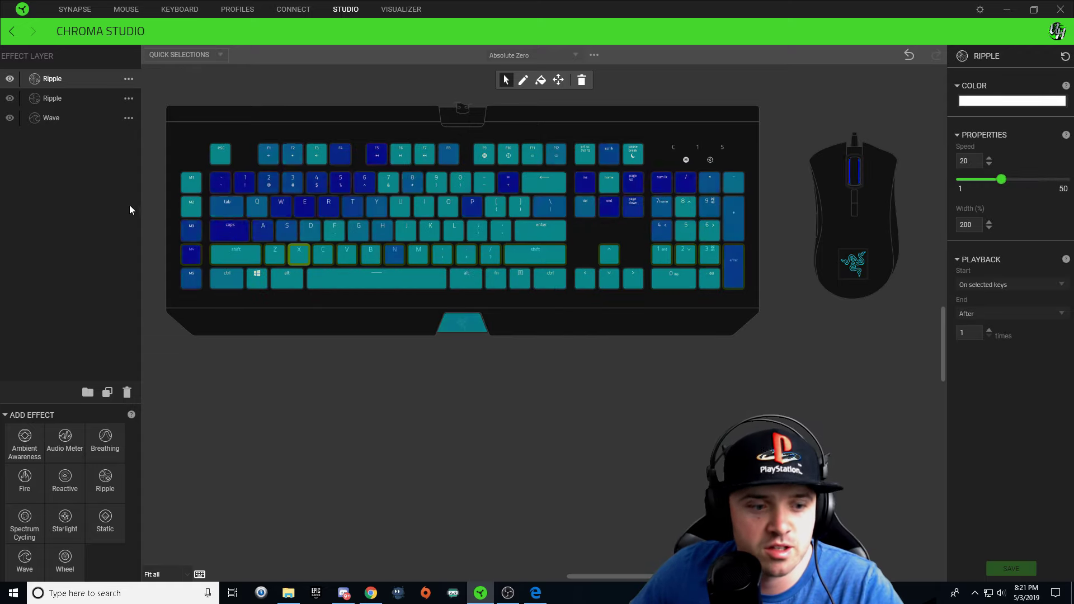
pyautogui.click(115, 487)
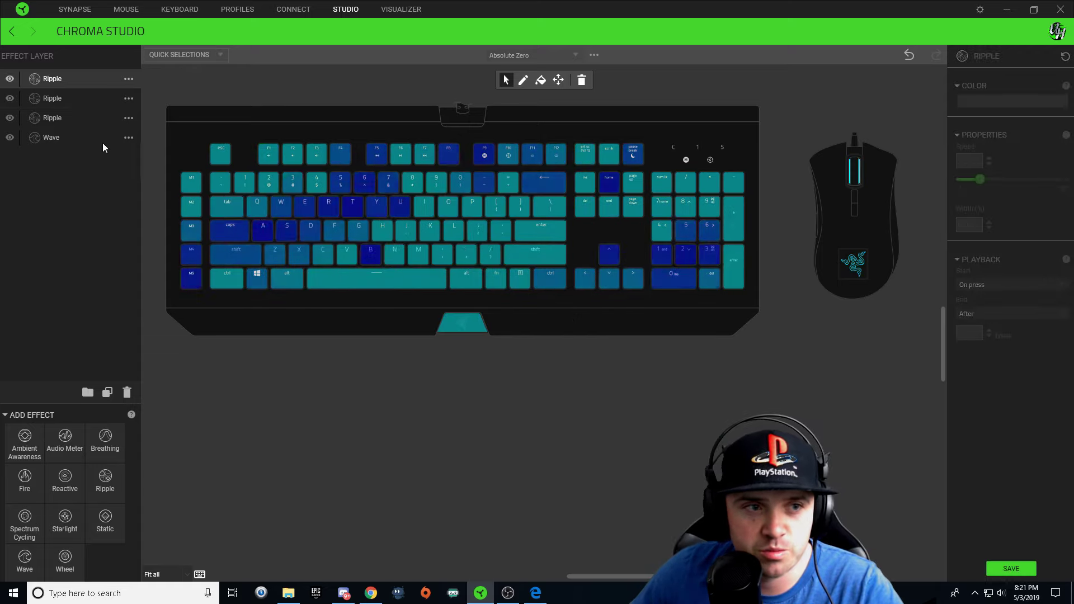
pyautogui.click(96, 82)
pyautogui.moveTo(165, 233); pyautogui.dragTo(740, 235)
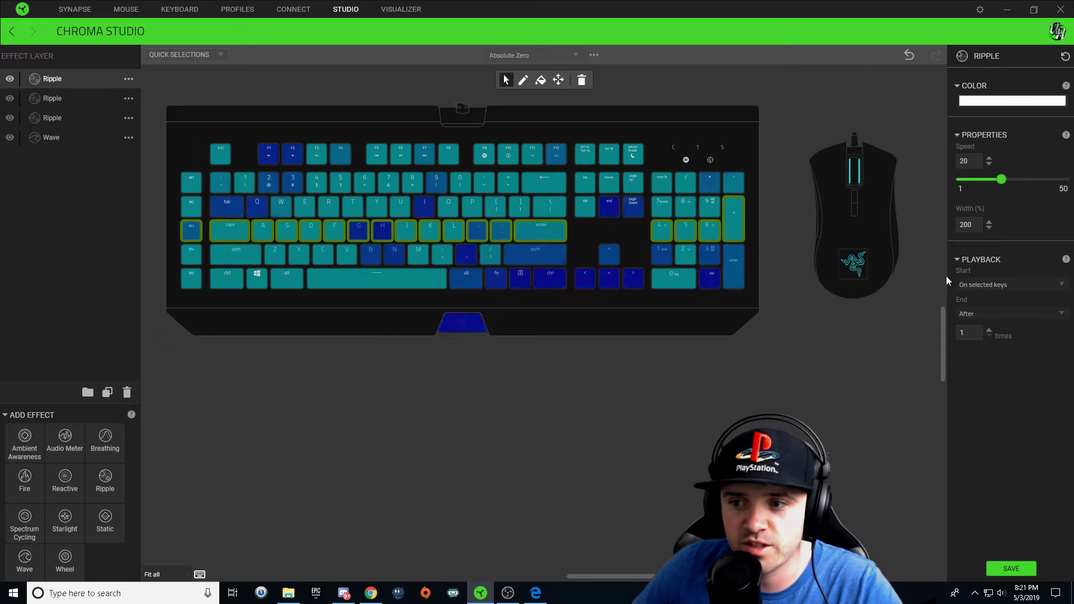
pyautogui.click(1006, 572)
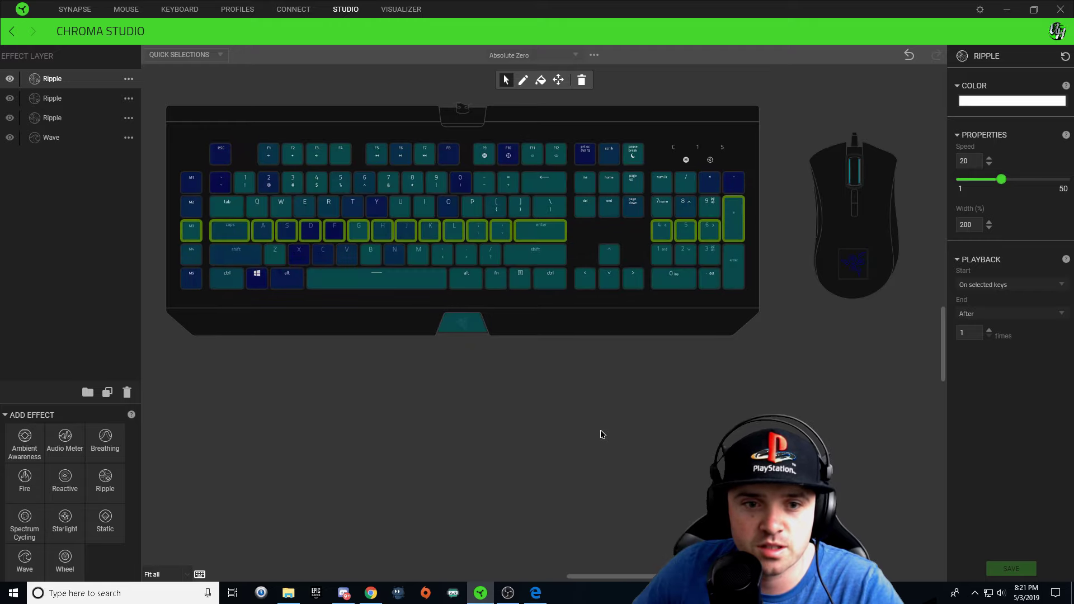
pyautogui.click(597, 431)
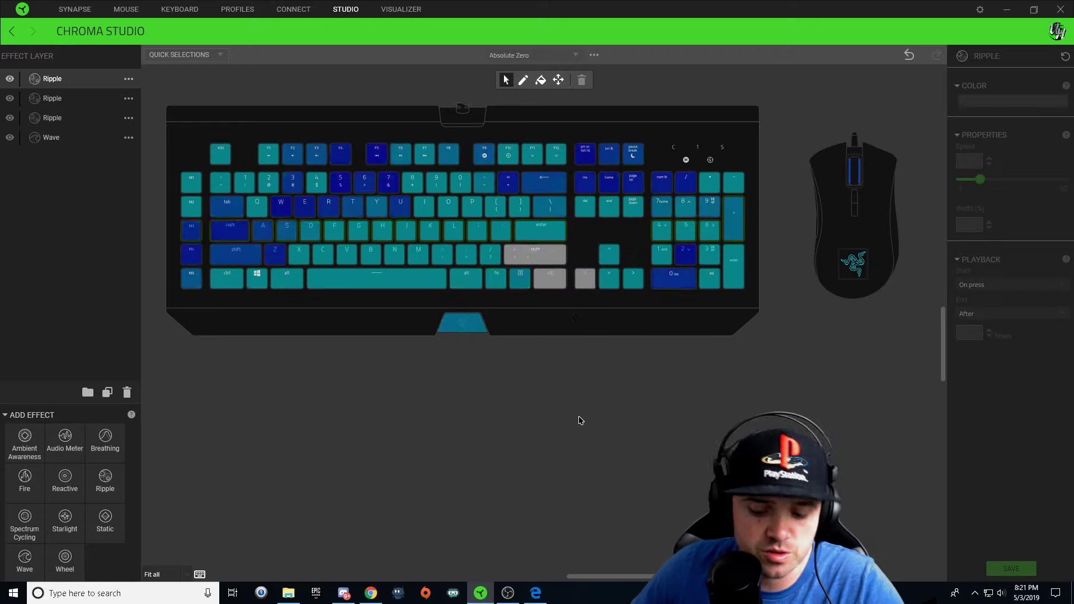
# Add a fourth Ripple layer to the Tab row with white colour, speed 20, width 200% and start On selected keys, and save
pyautogui.click(105, 477)
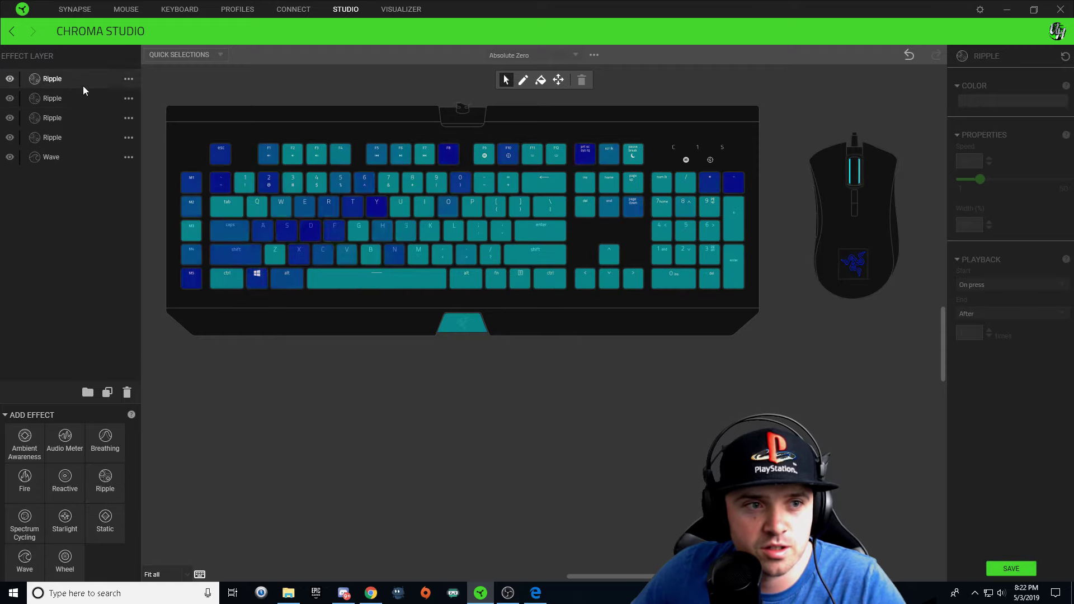
pyautogui.click(73, 78)
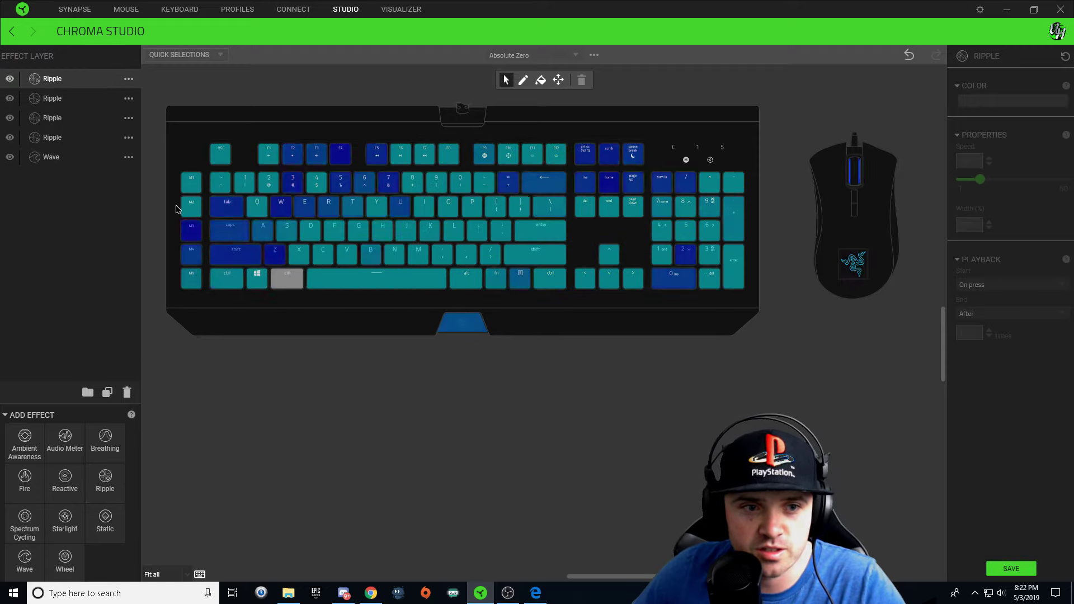
pyautogui.moveTo(176, 209); pyautogui.dragTo(329, 206)
pyautogui.moveTo(726, 207); pyautogui.dragTo(731, 212)
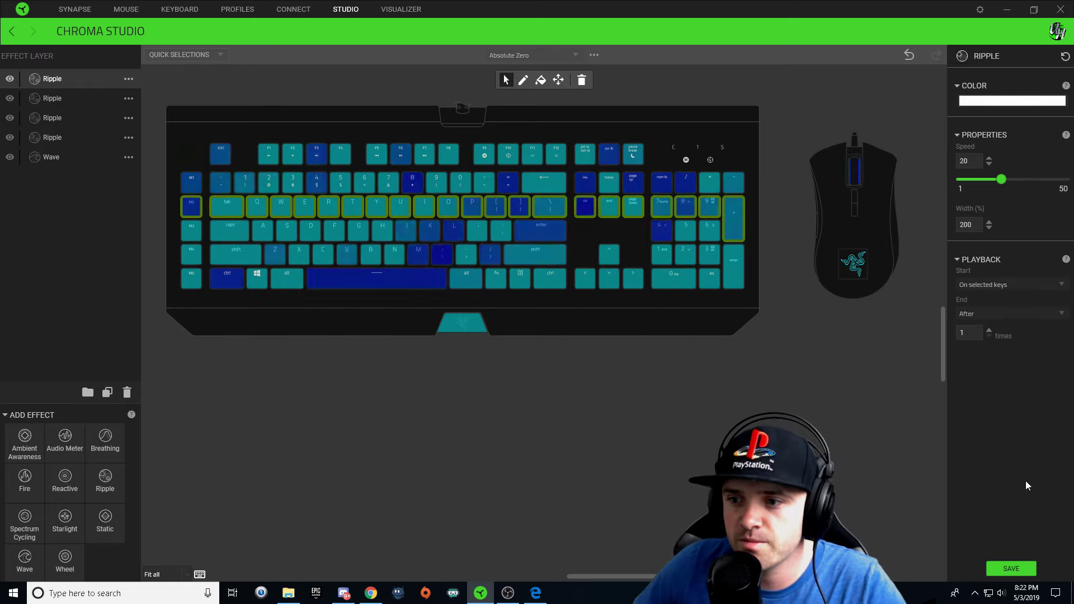
pyautogui.click(1028, 569)
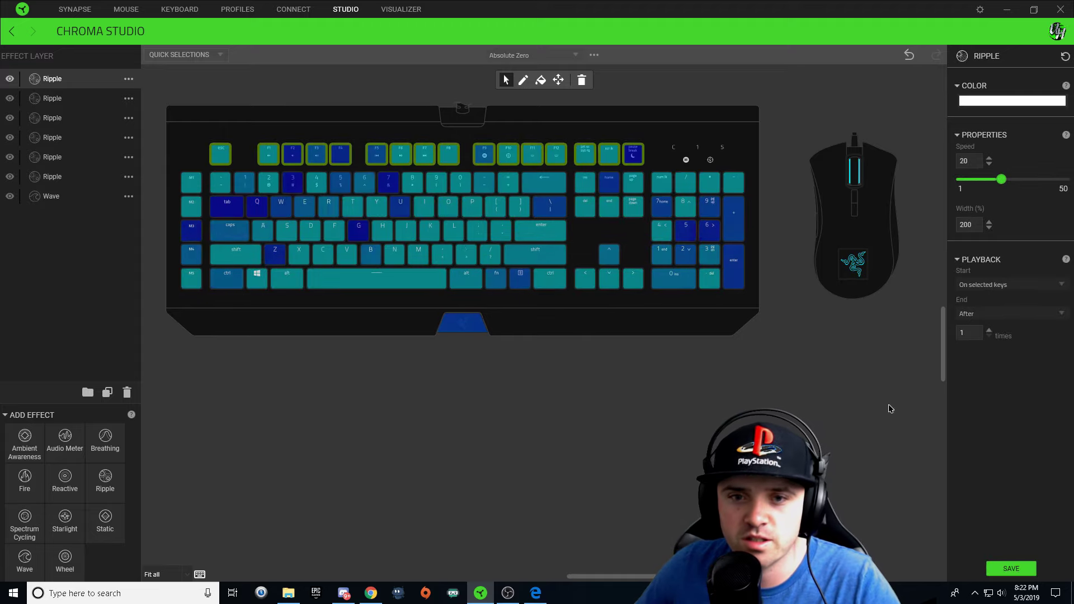
# Save the ripple effect configured for the Esc and function-key row
pyautogui.click(1010, 567)
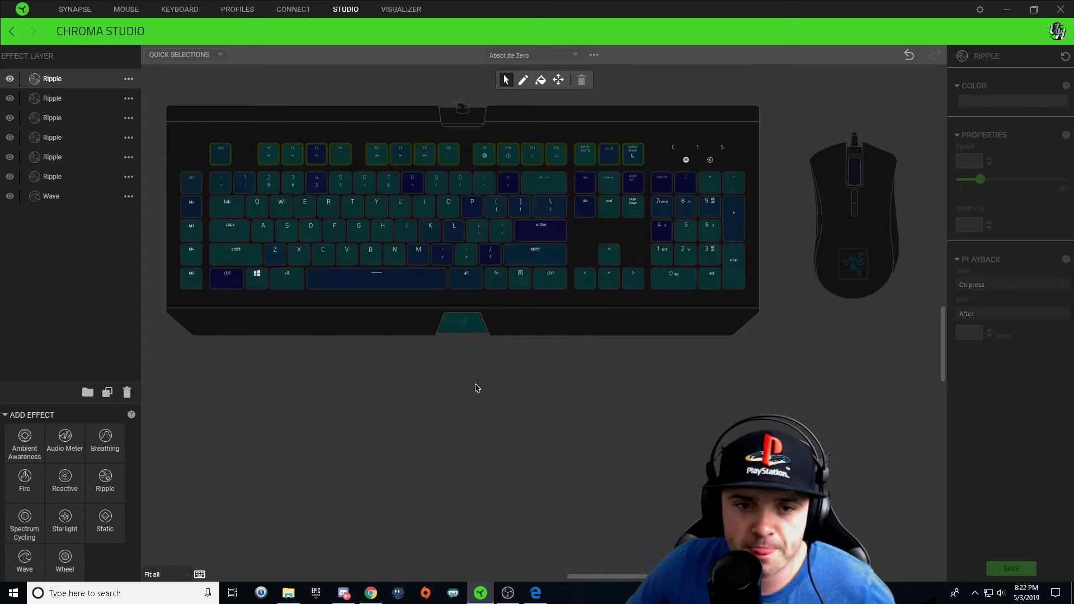